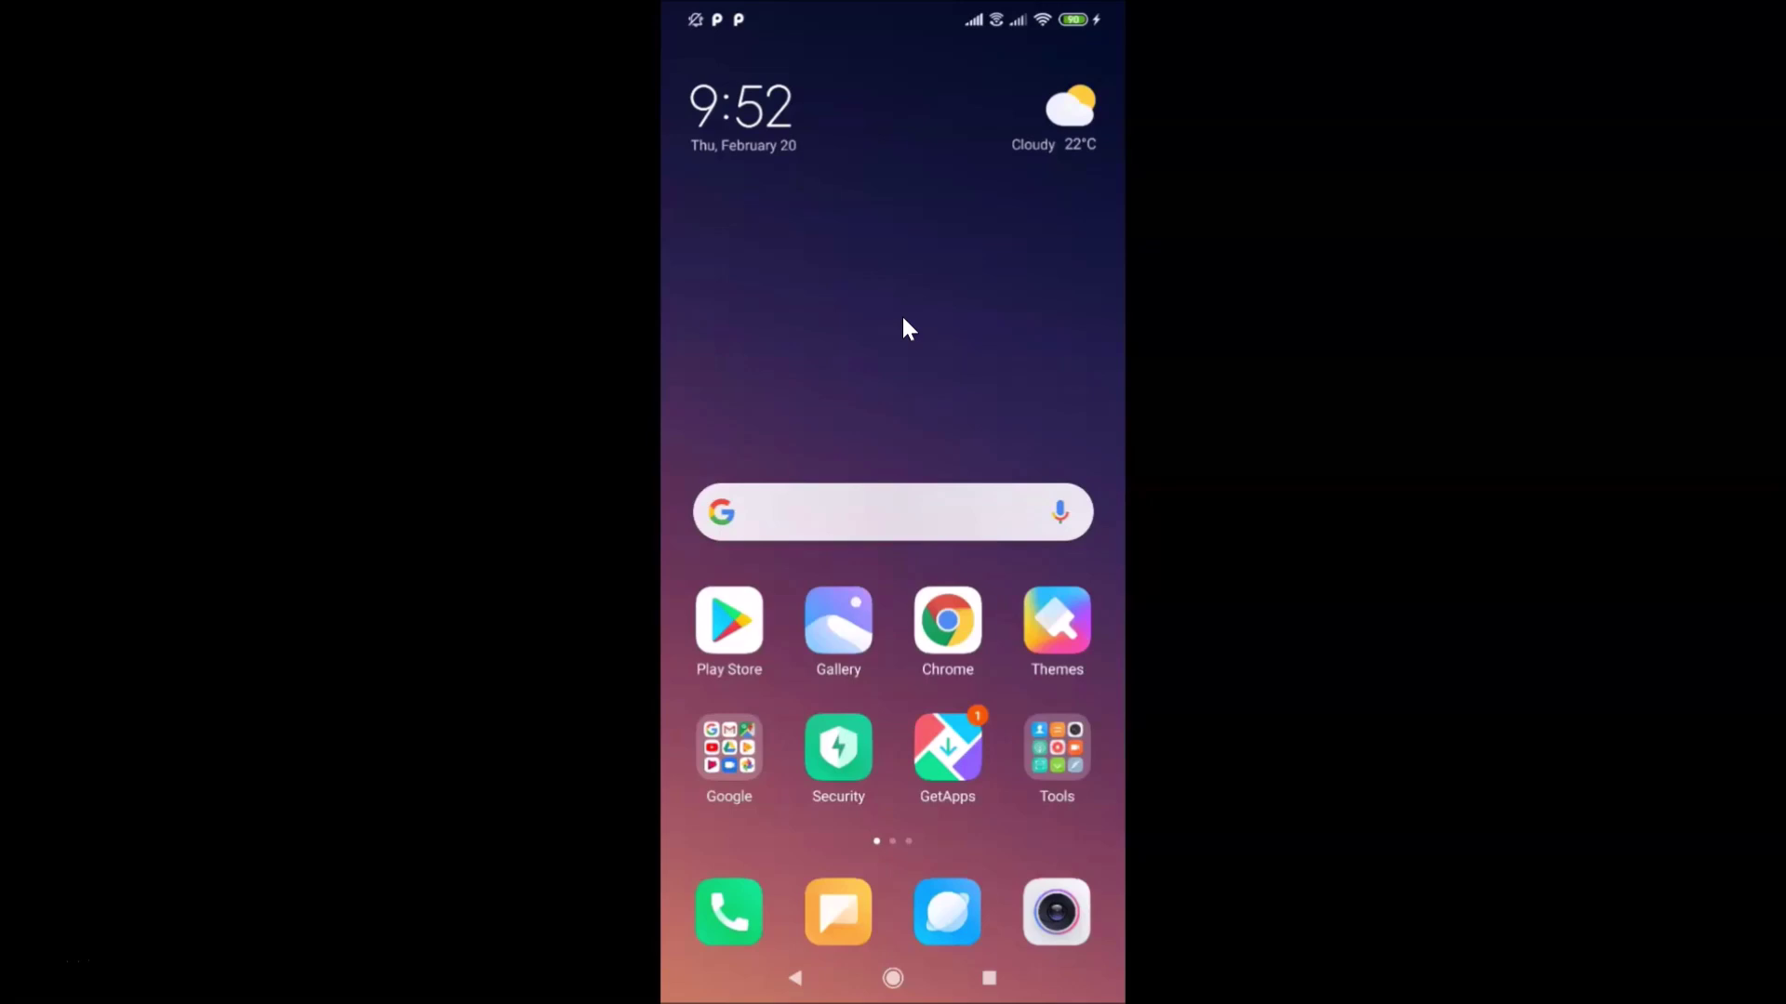
- Open Settings to view the phone information page, then clear recent apps and return home
scroll(904, 321, down, 1)
click(806, 365)
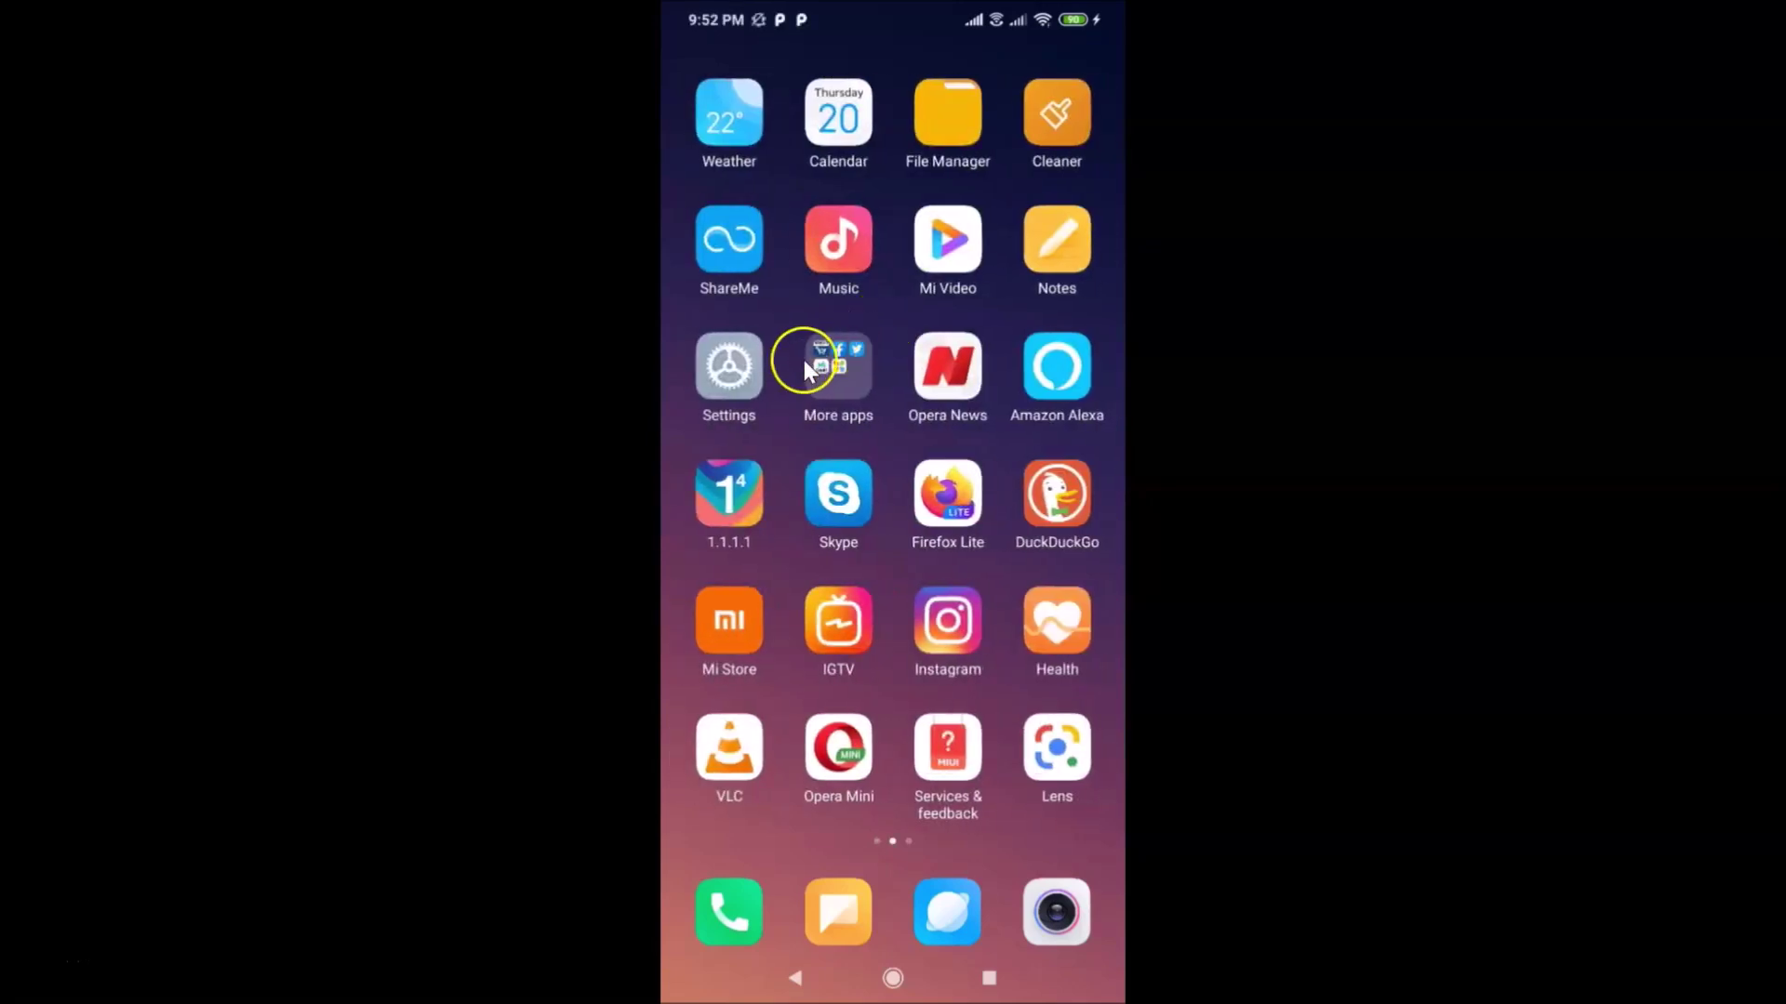
click(735, 367)
click(885, 240)
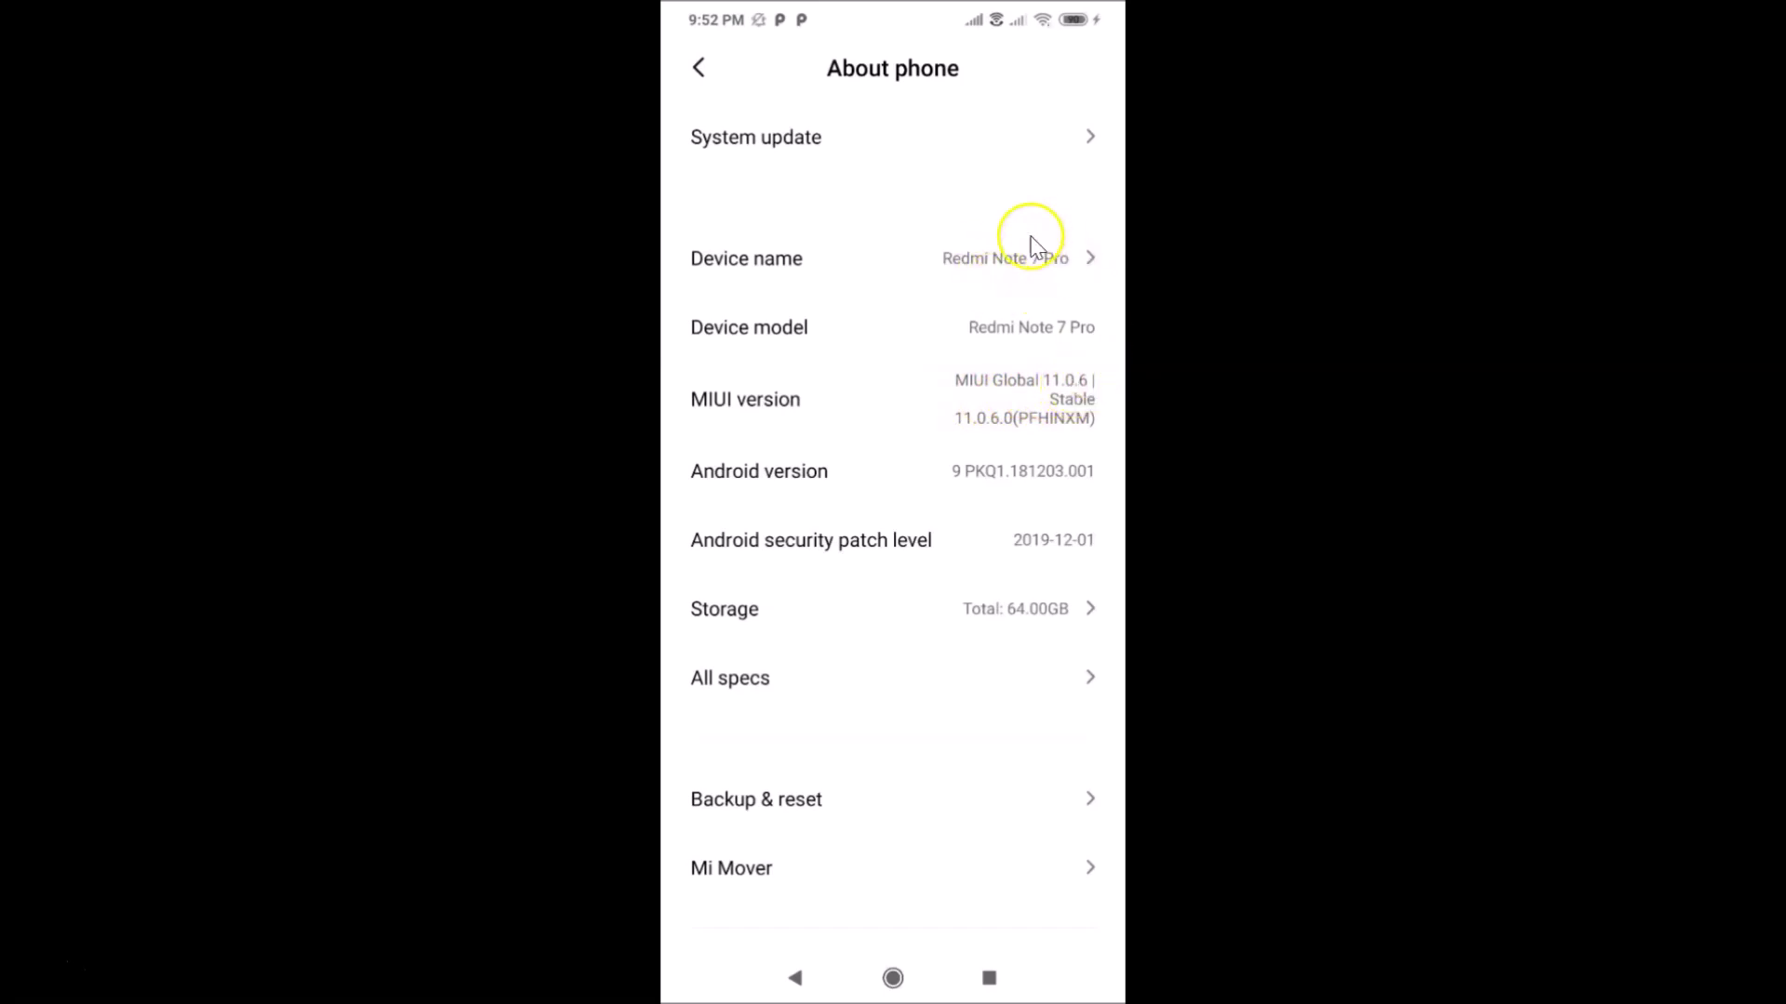
click(701, 68)
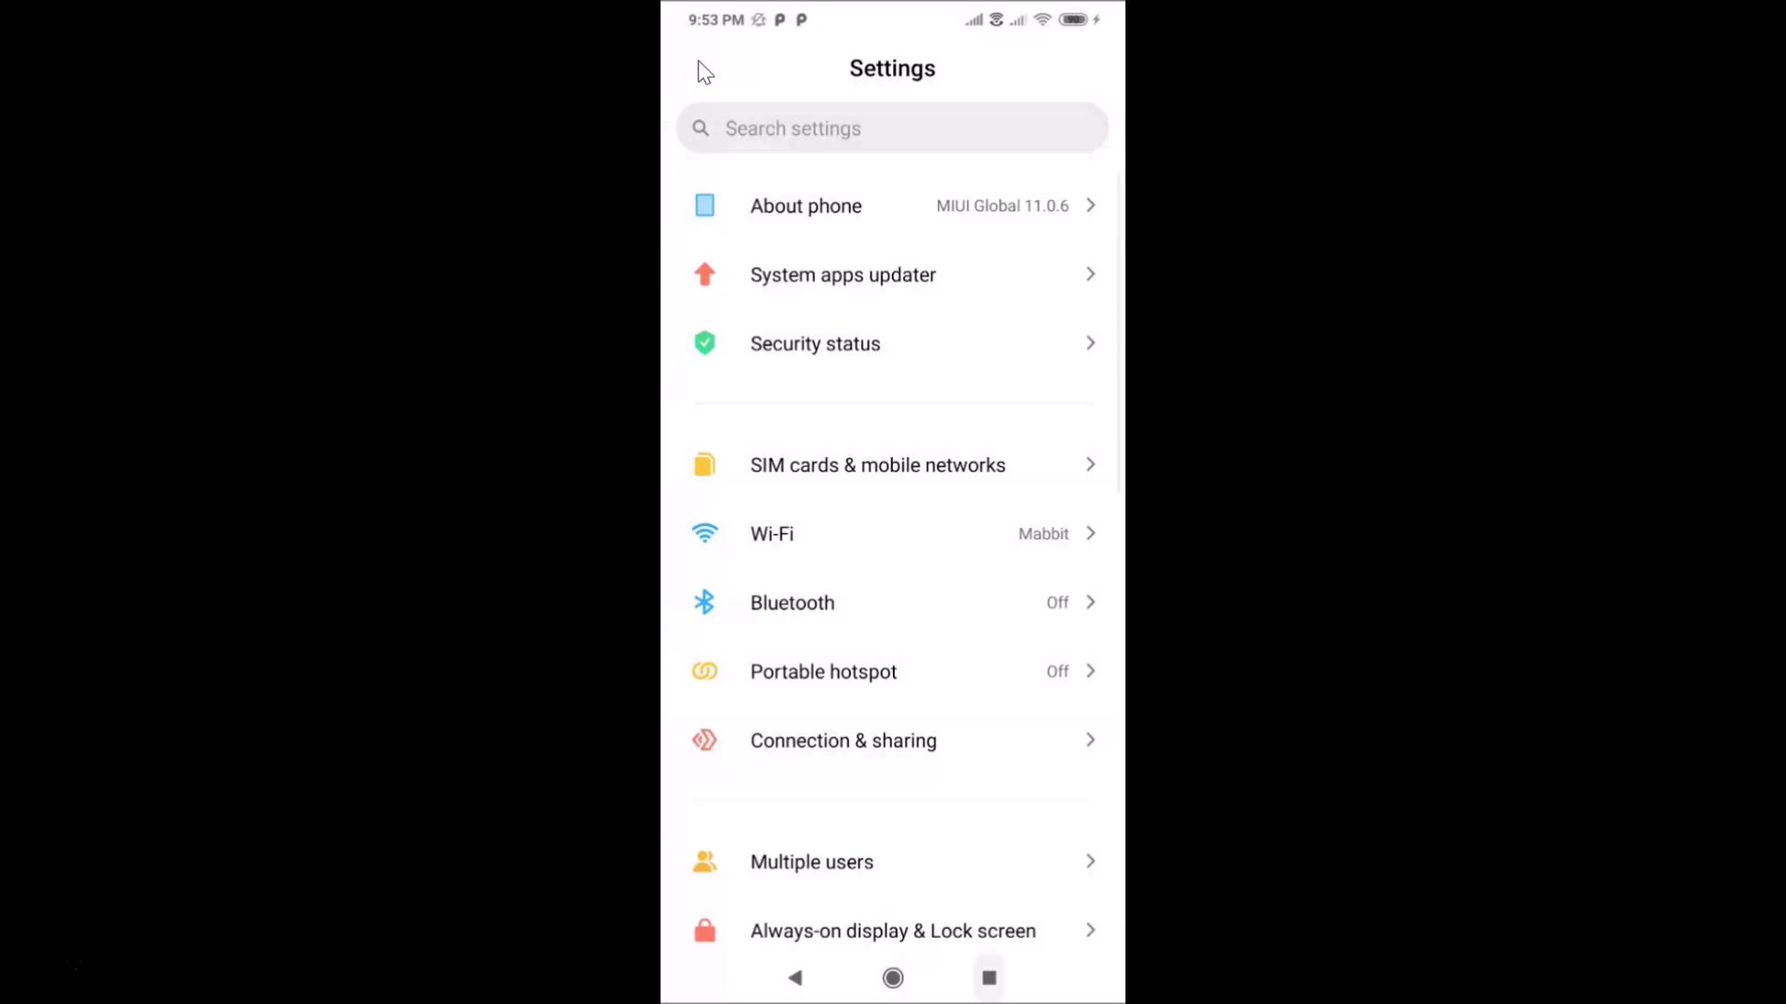
key(alt+s)
key(alt+h)
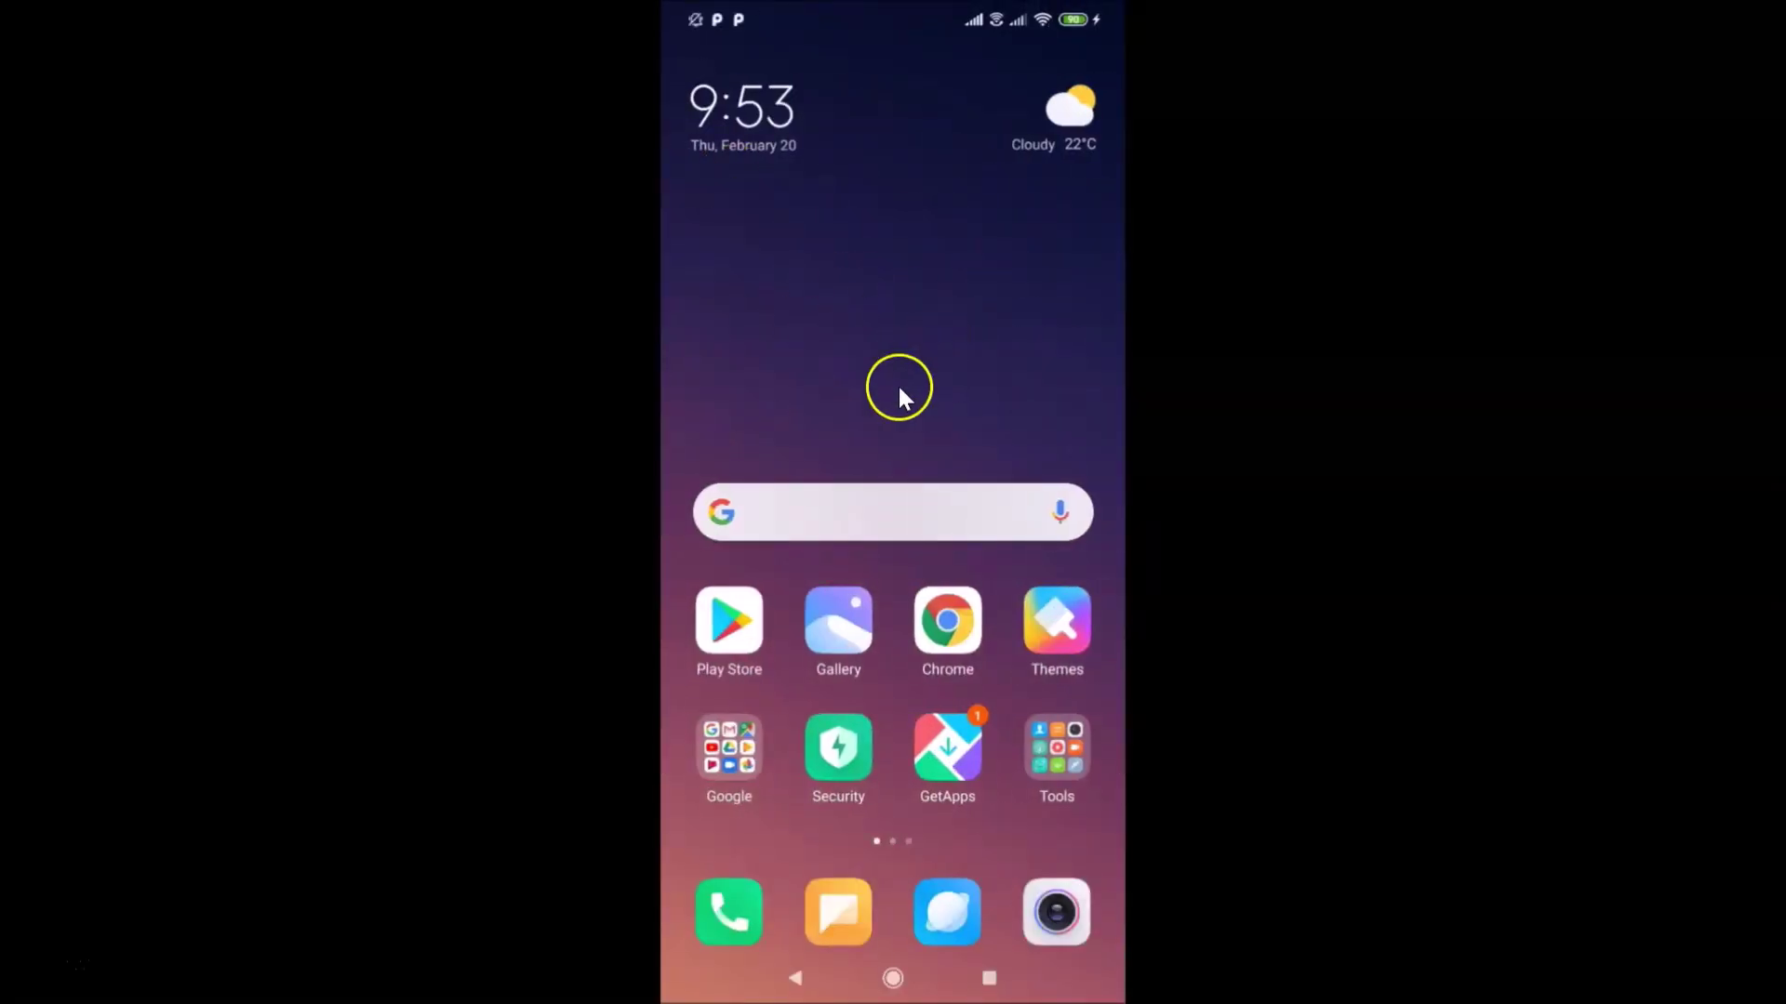
- Run System apps updater from Settings until it reports 'All apps are up to date'
scroll(957, 373, down, 2)
scroll(957, 374, up, 1)
click(913, 600)
scroll(932, 395, down, 1)
click(744, 389)
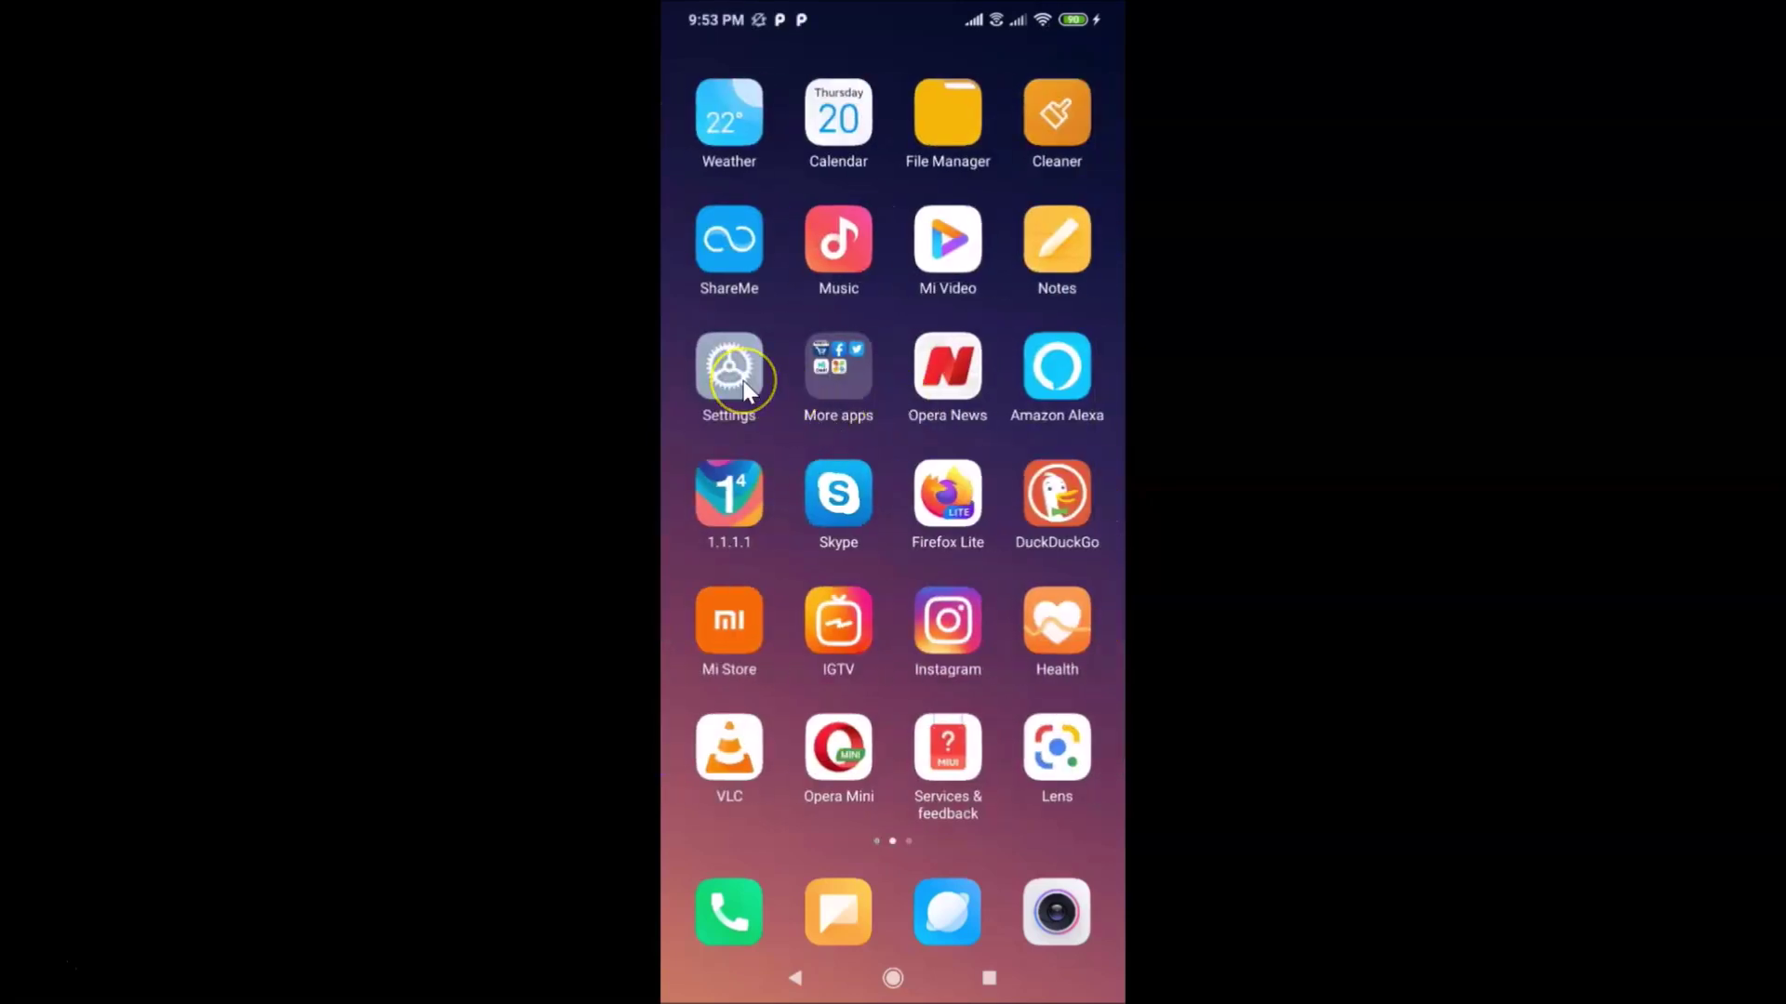
click(766, 294)
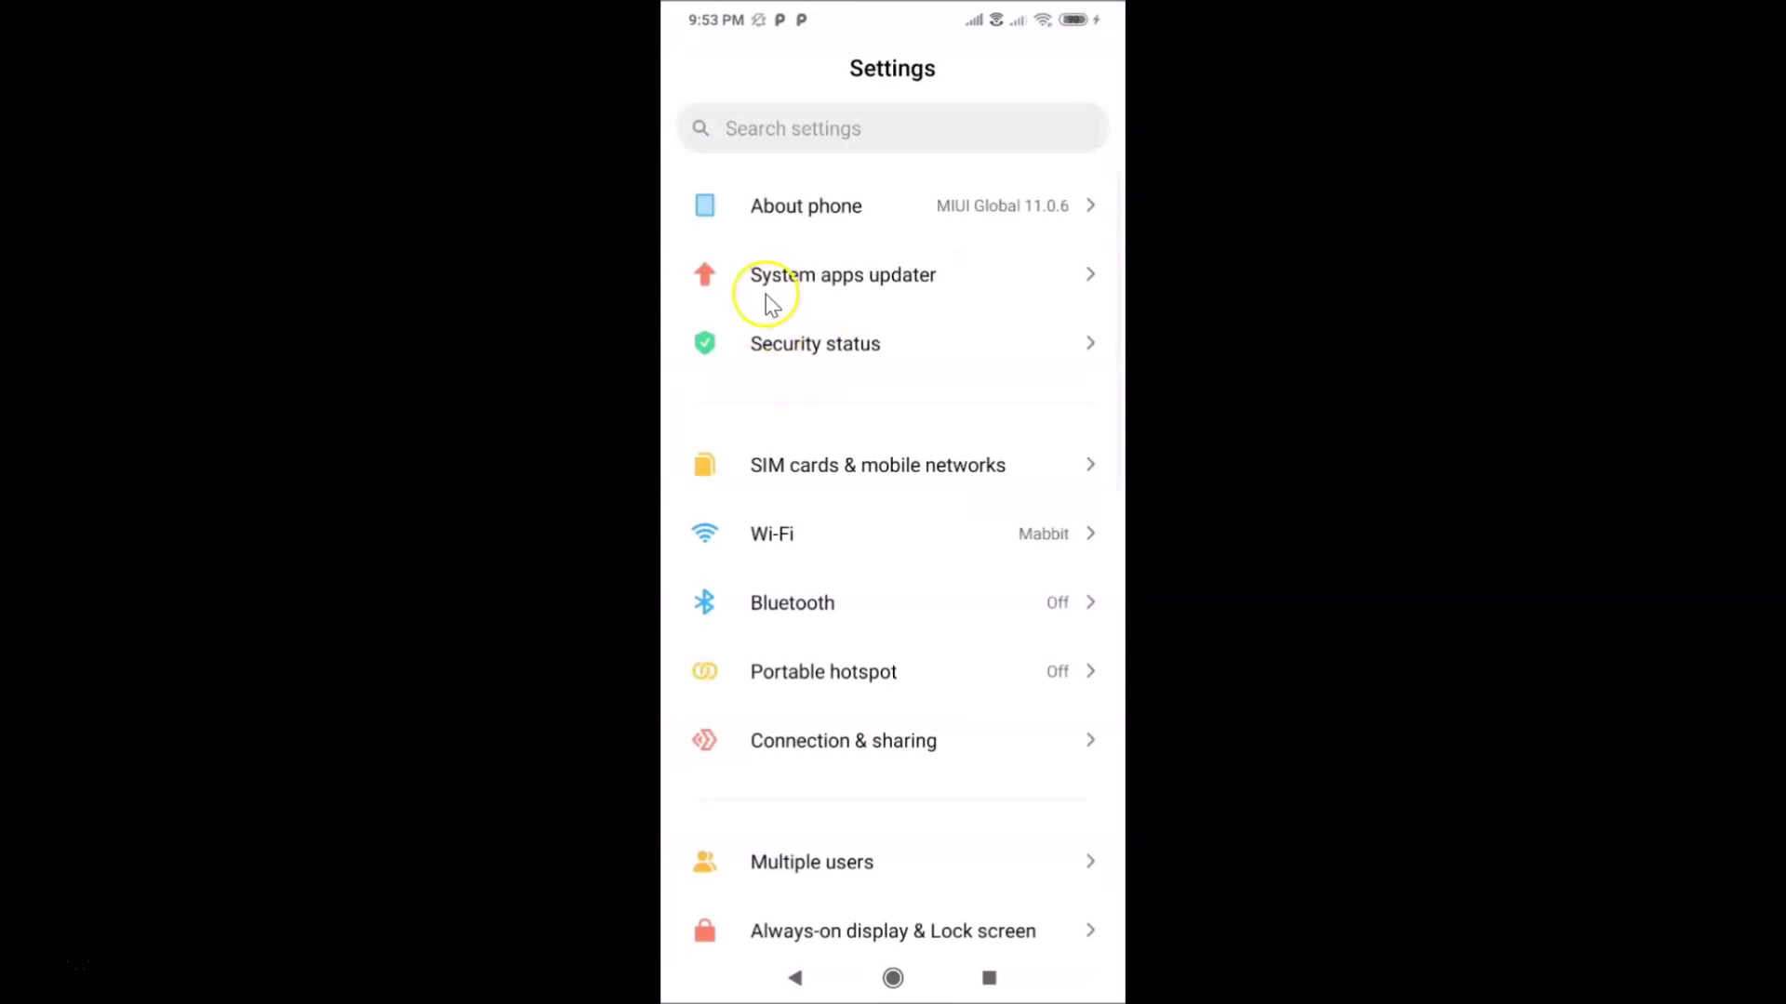
click(874, 291)
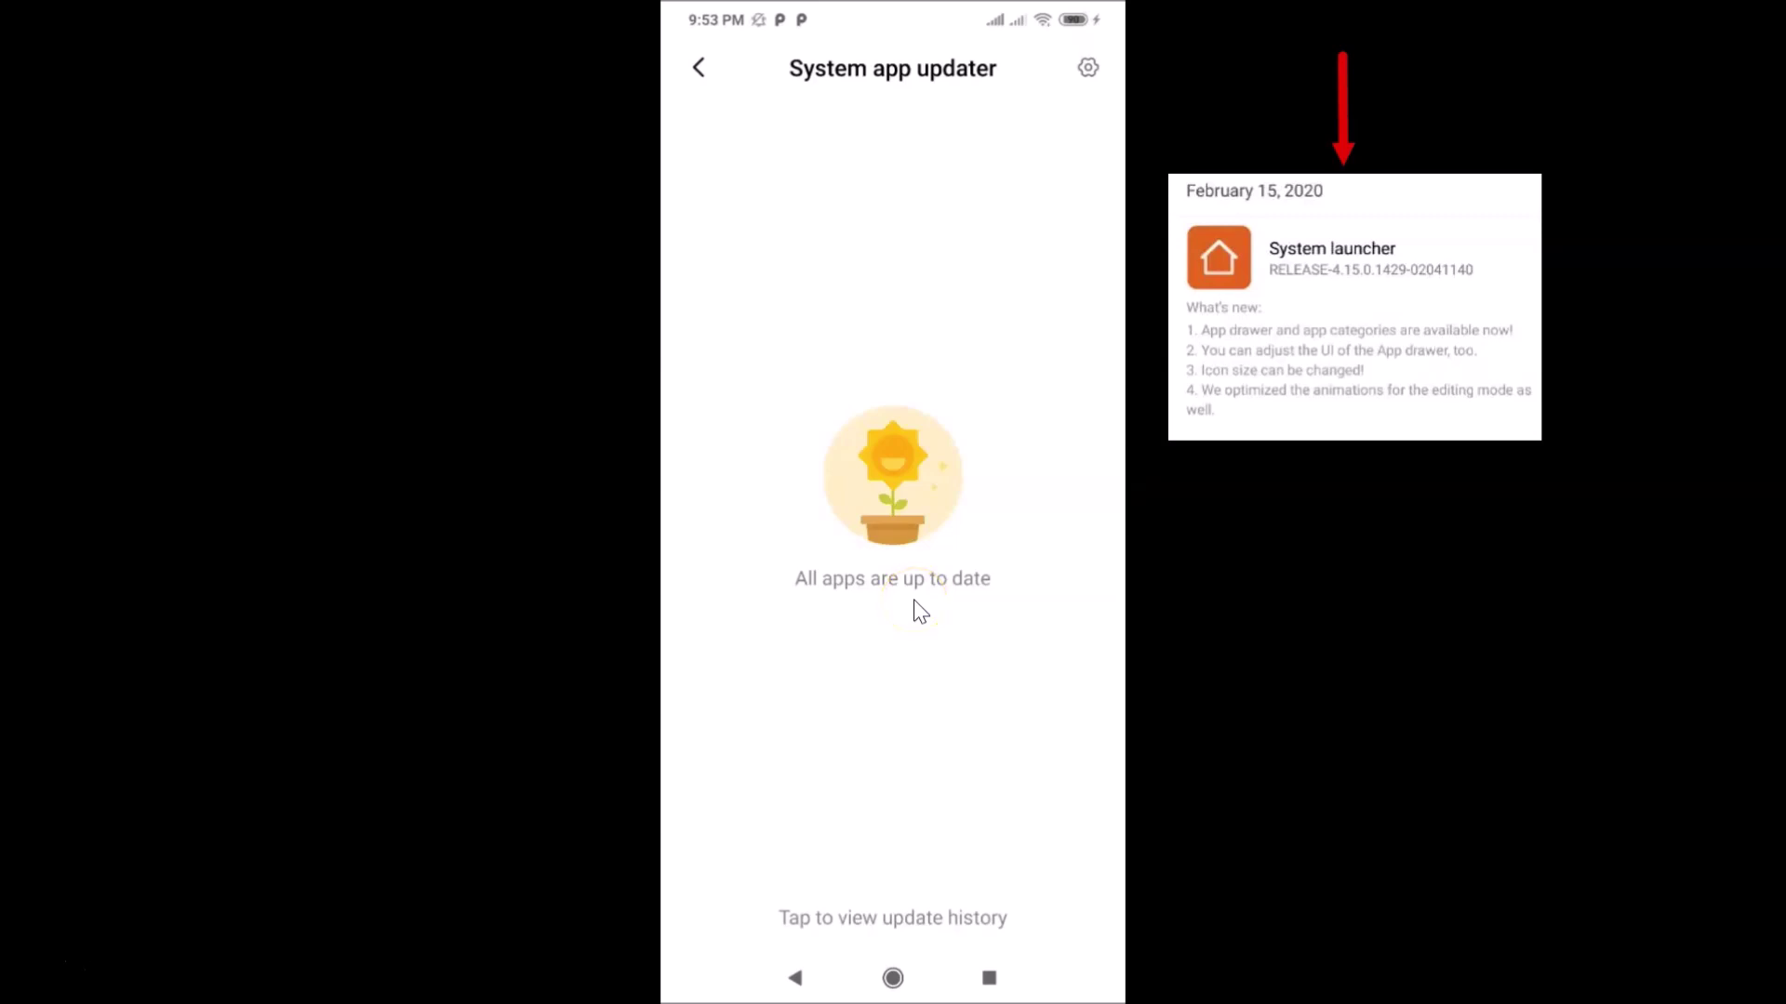
click(699, 69)
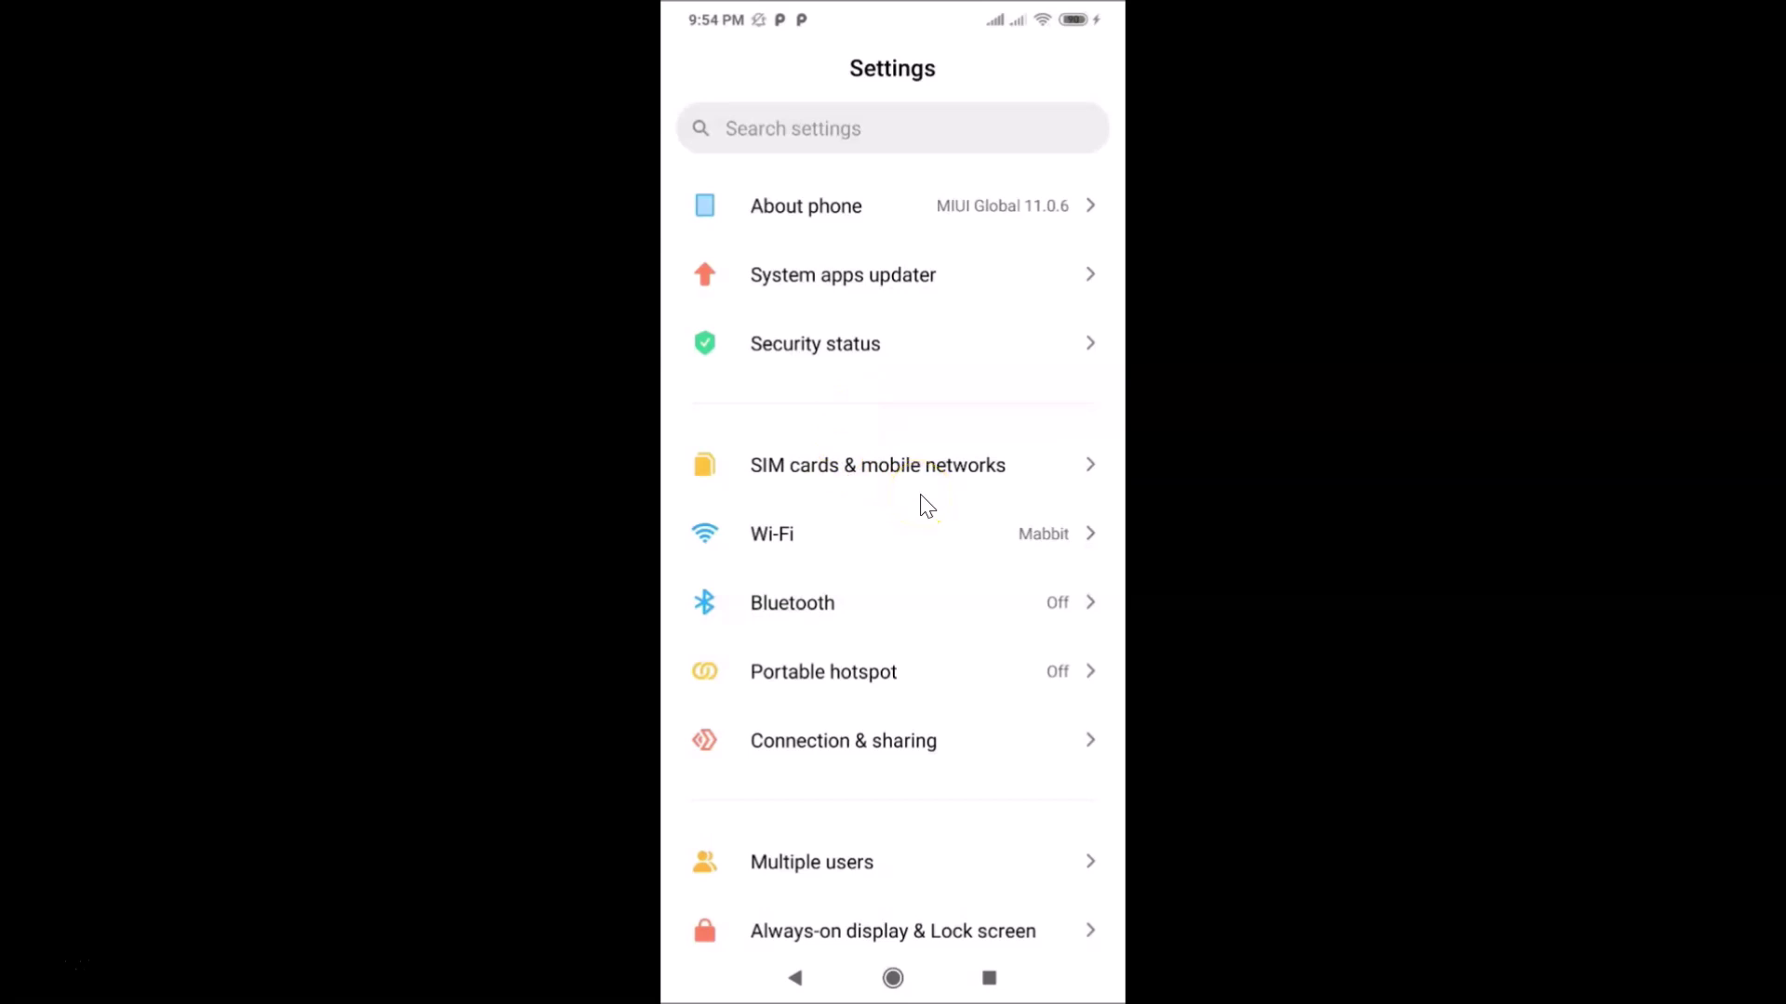
scroll(927, 505, down, 8)
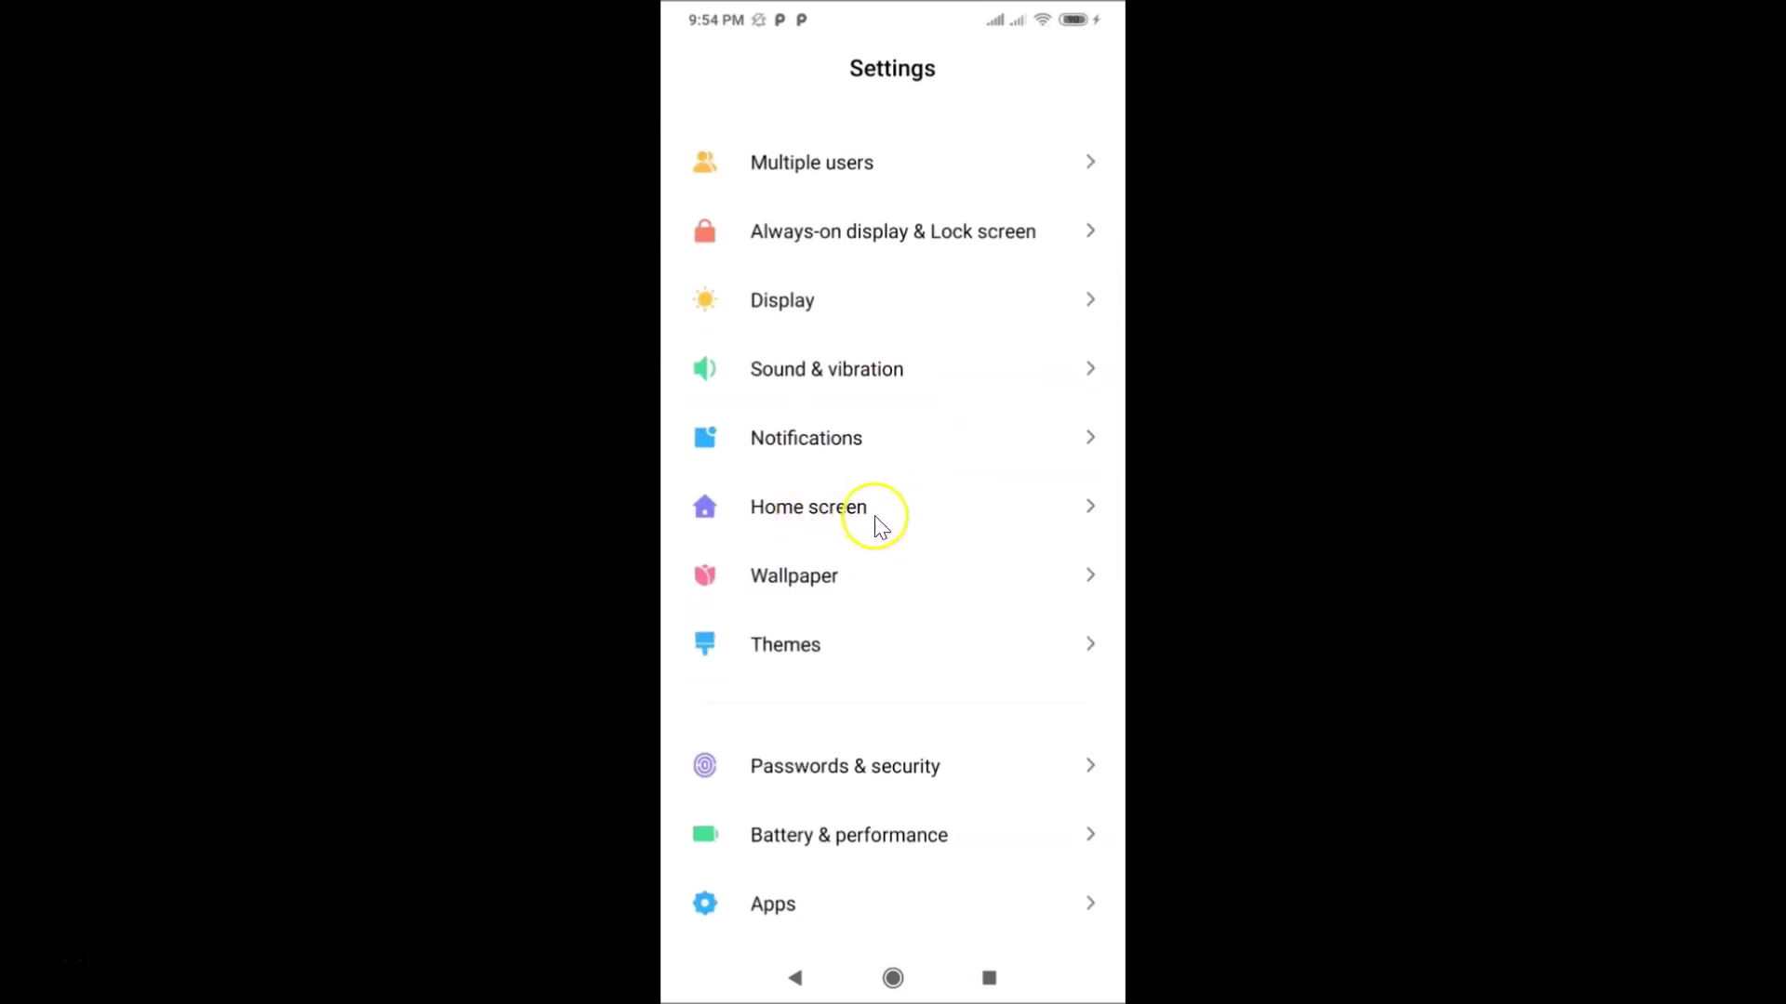
- Change the Home screen mode from Regular to 'With App drawer' and confirm the switch
click(888, 527)
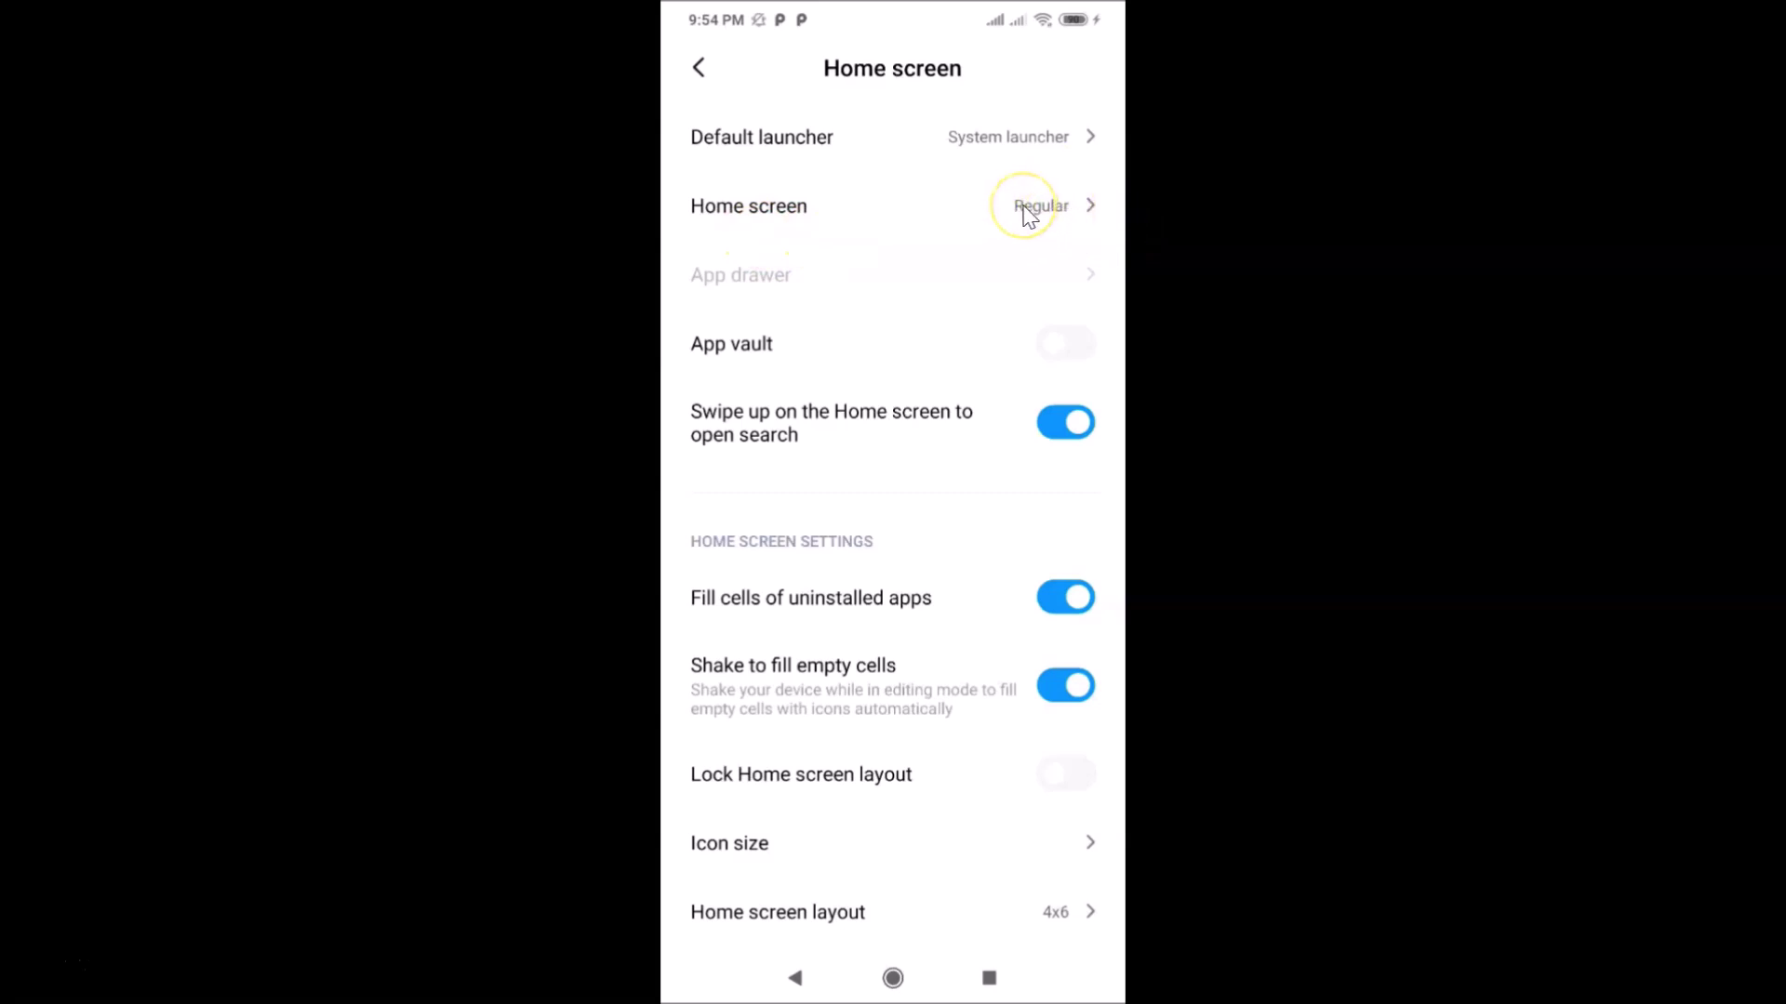
click(1028, 212)
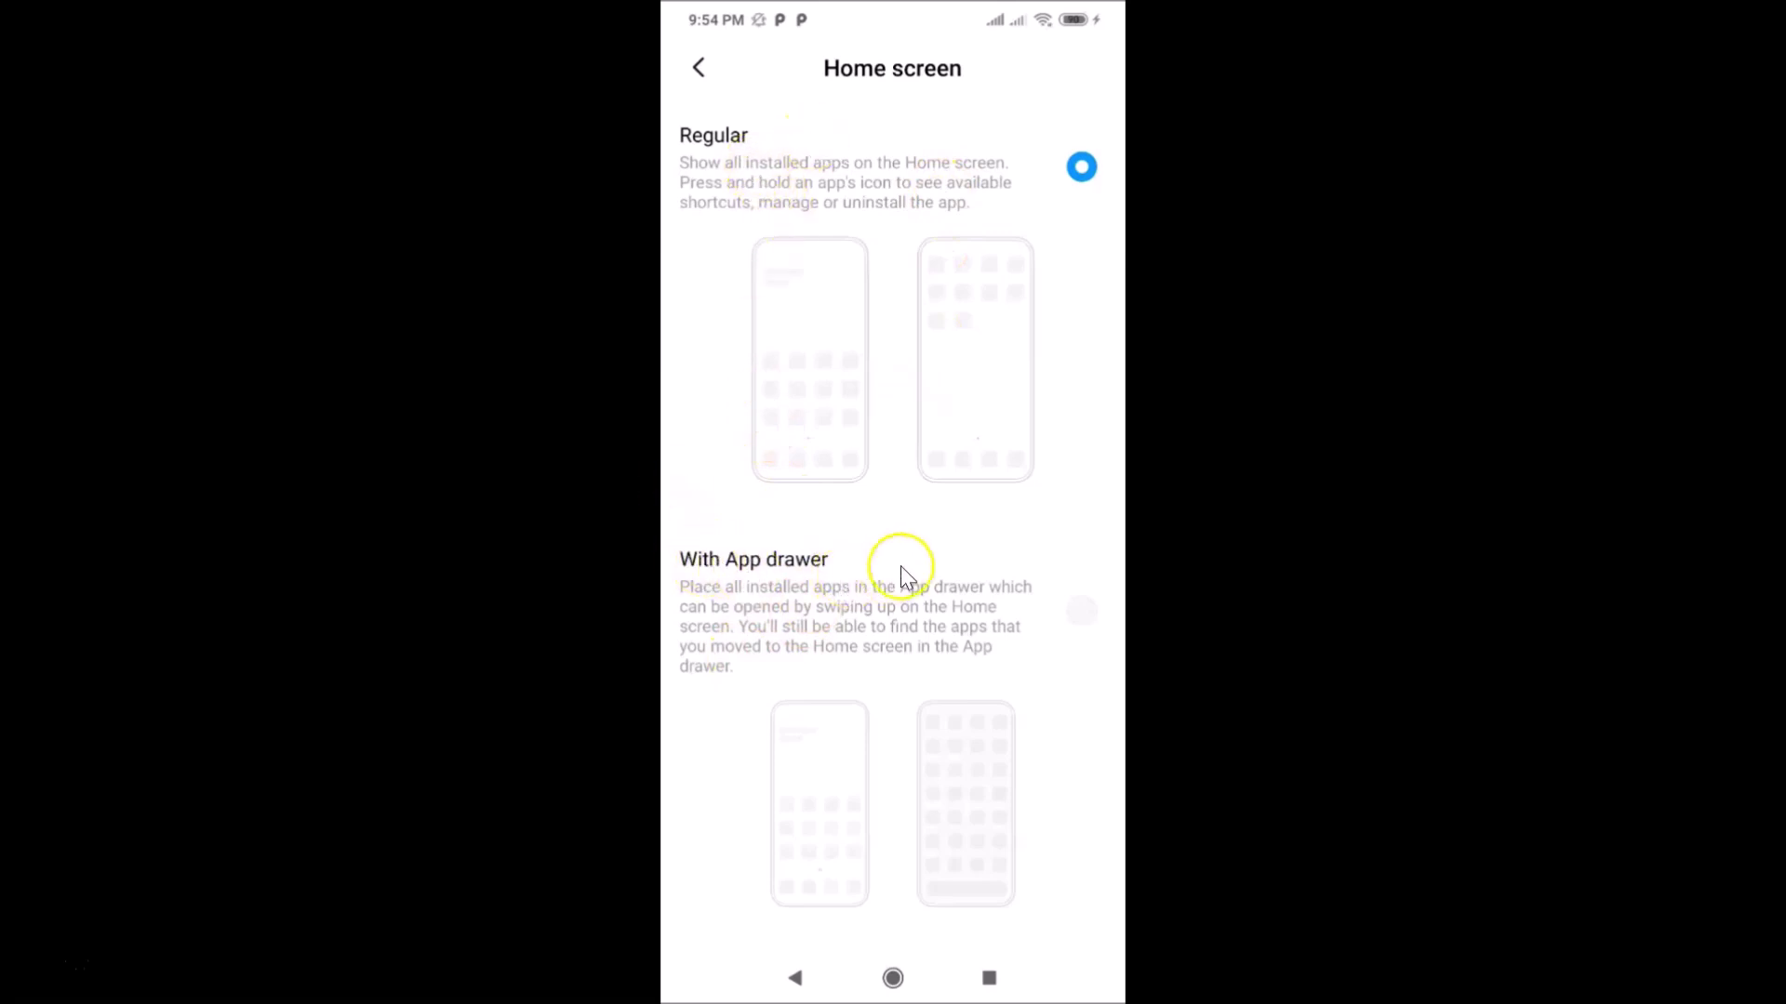
click(1082, 612)
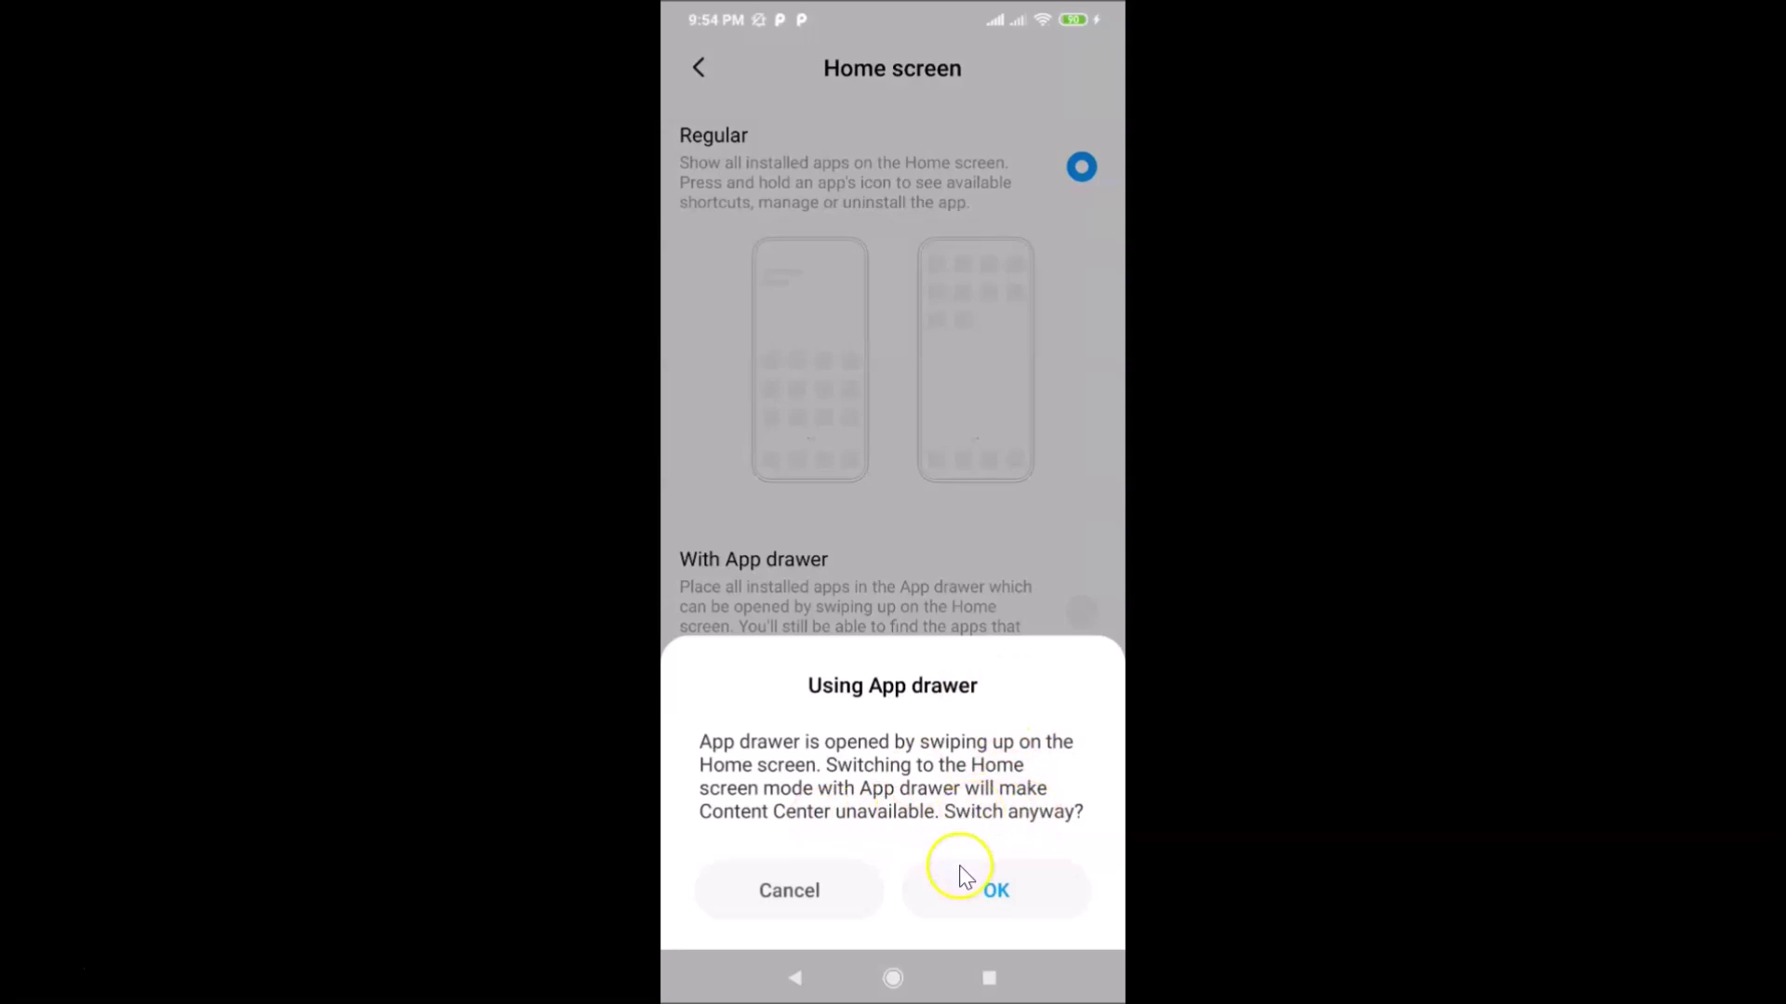
click(1000, 891)
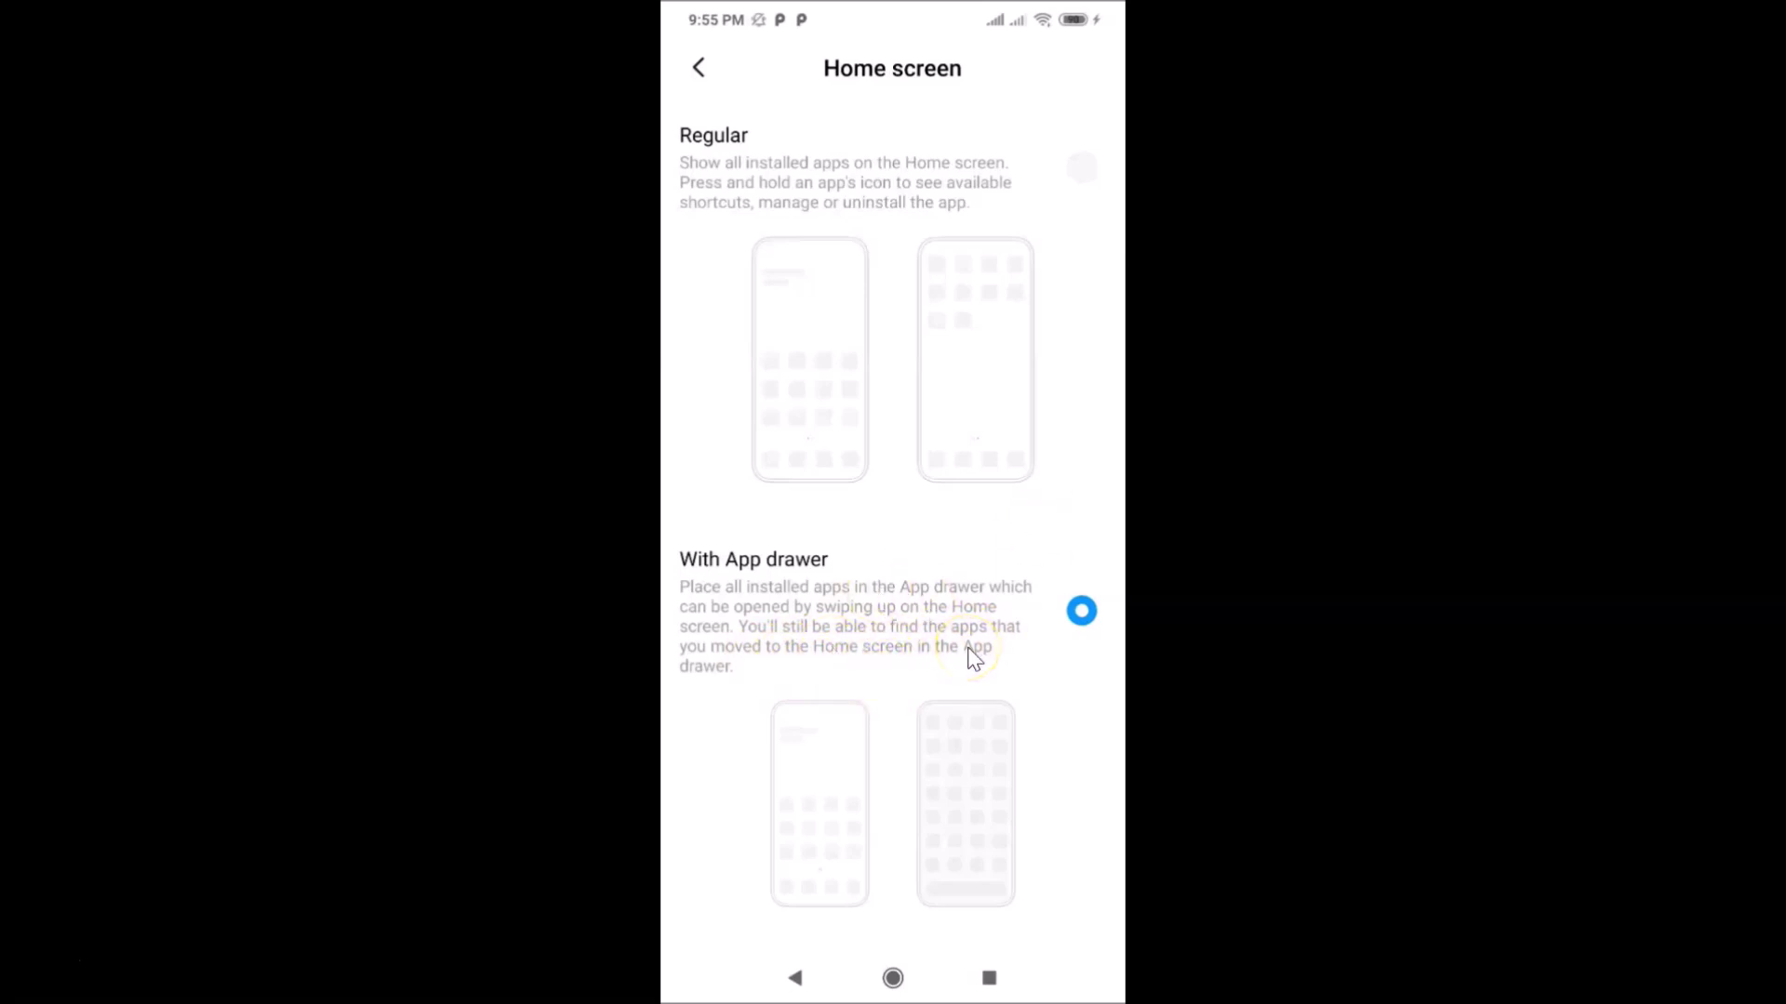
key(alt+s)
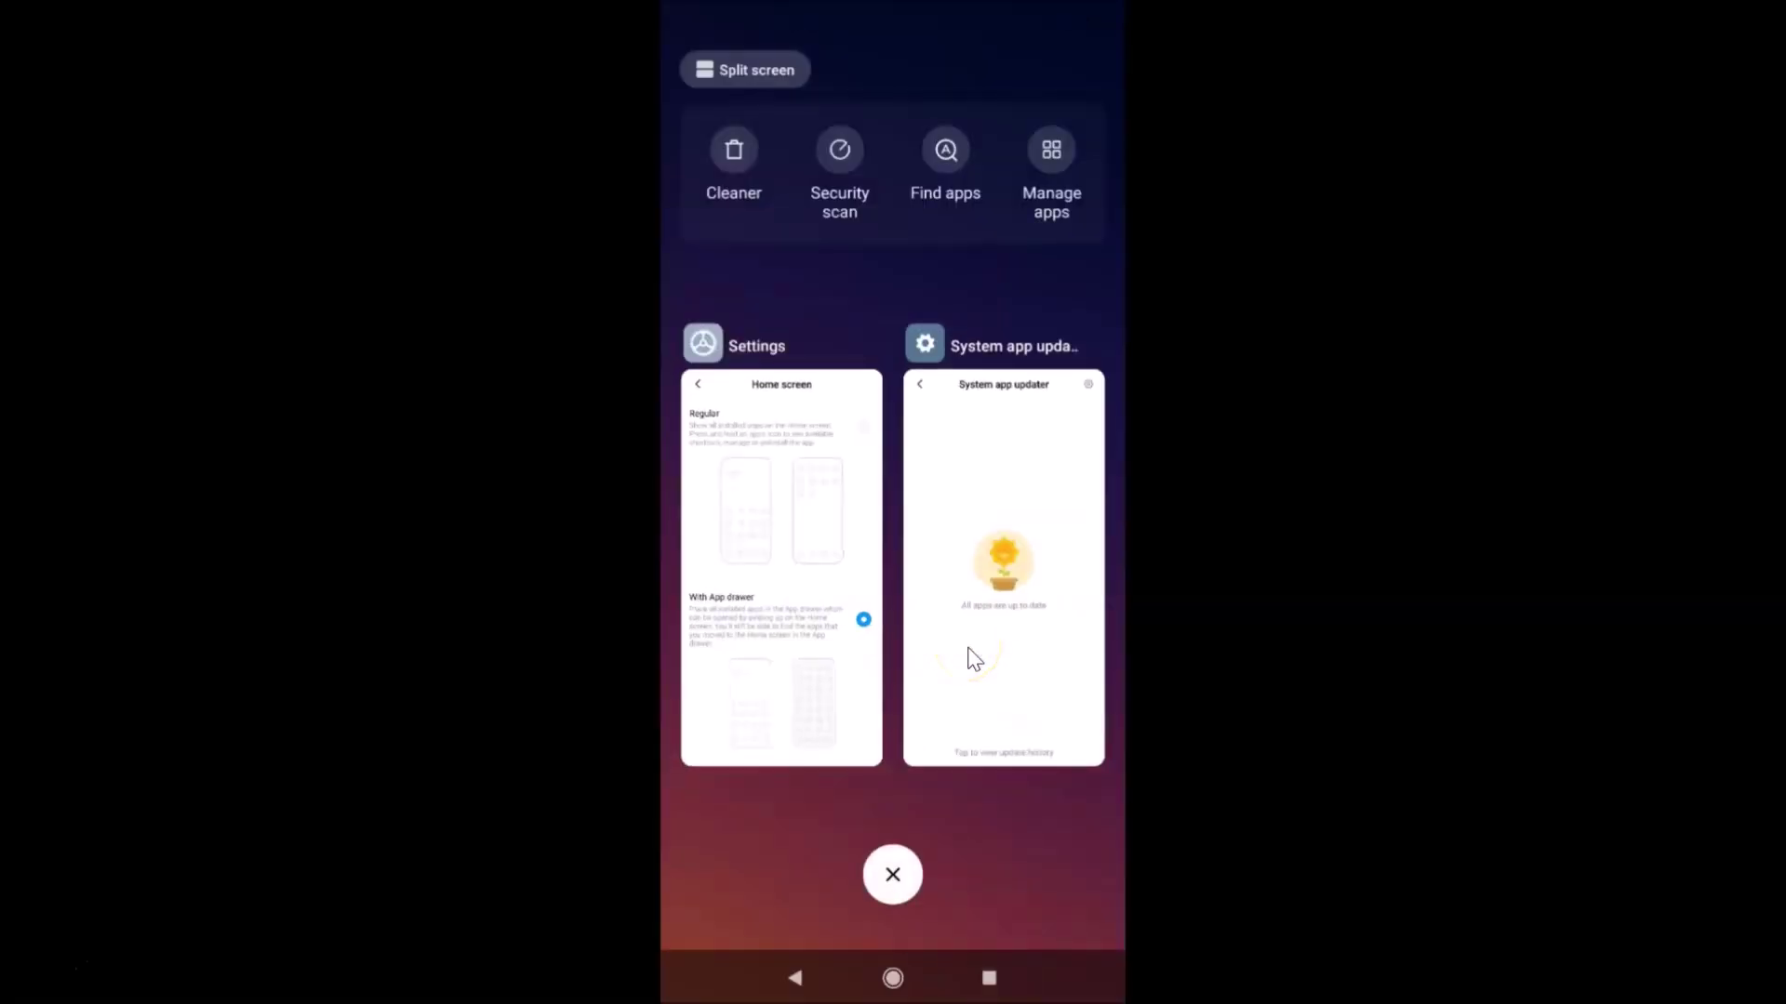
- Remove Settings and System app updater from the recent apps
key(Delete)
click(905, 575)
key(Delete)
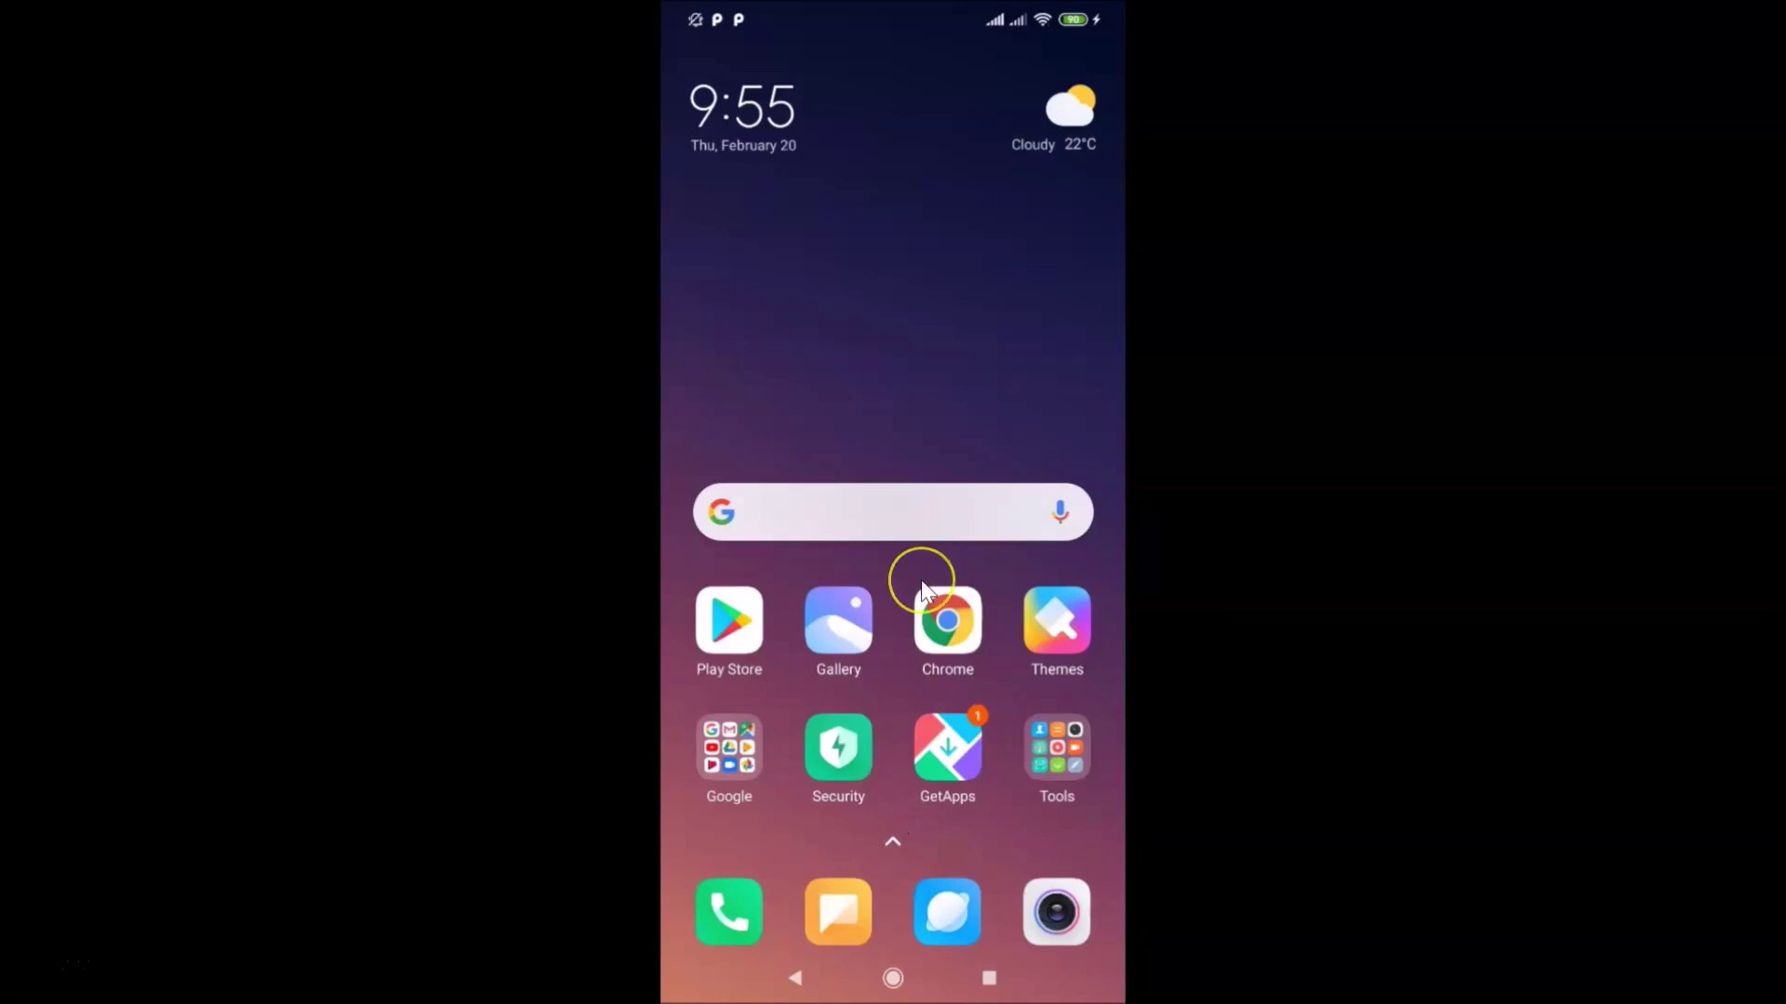
- Swipe up on the home screen to open the alphabetical app drawer
scroll(921, 579, down, 2)
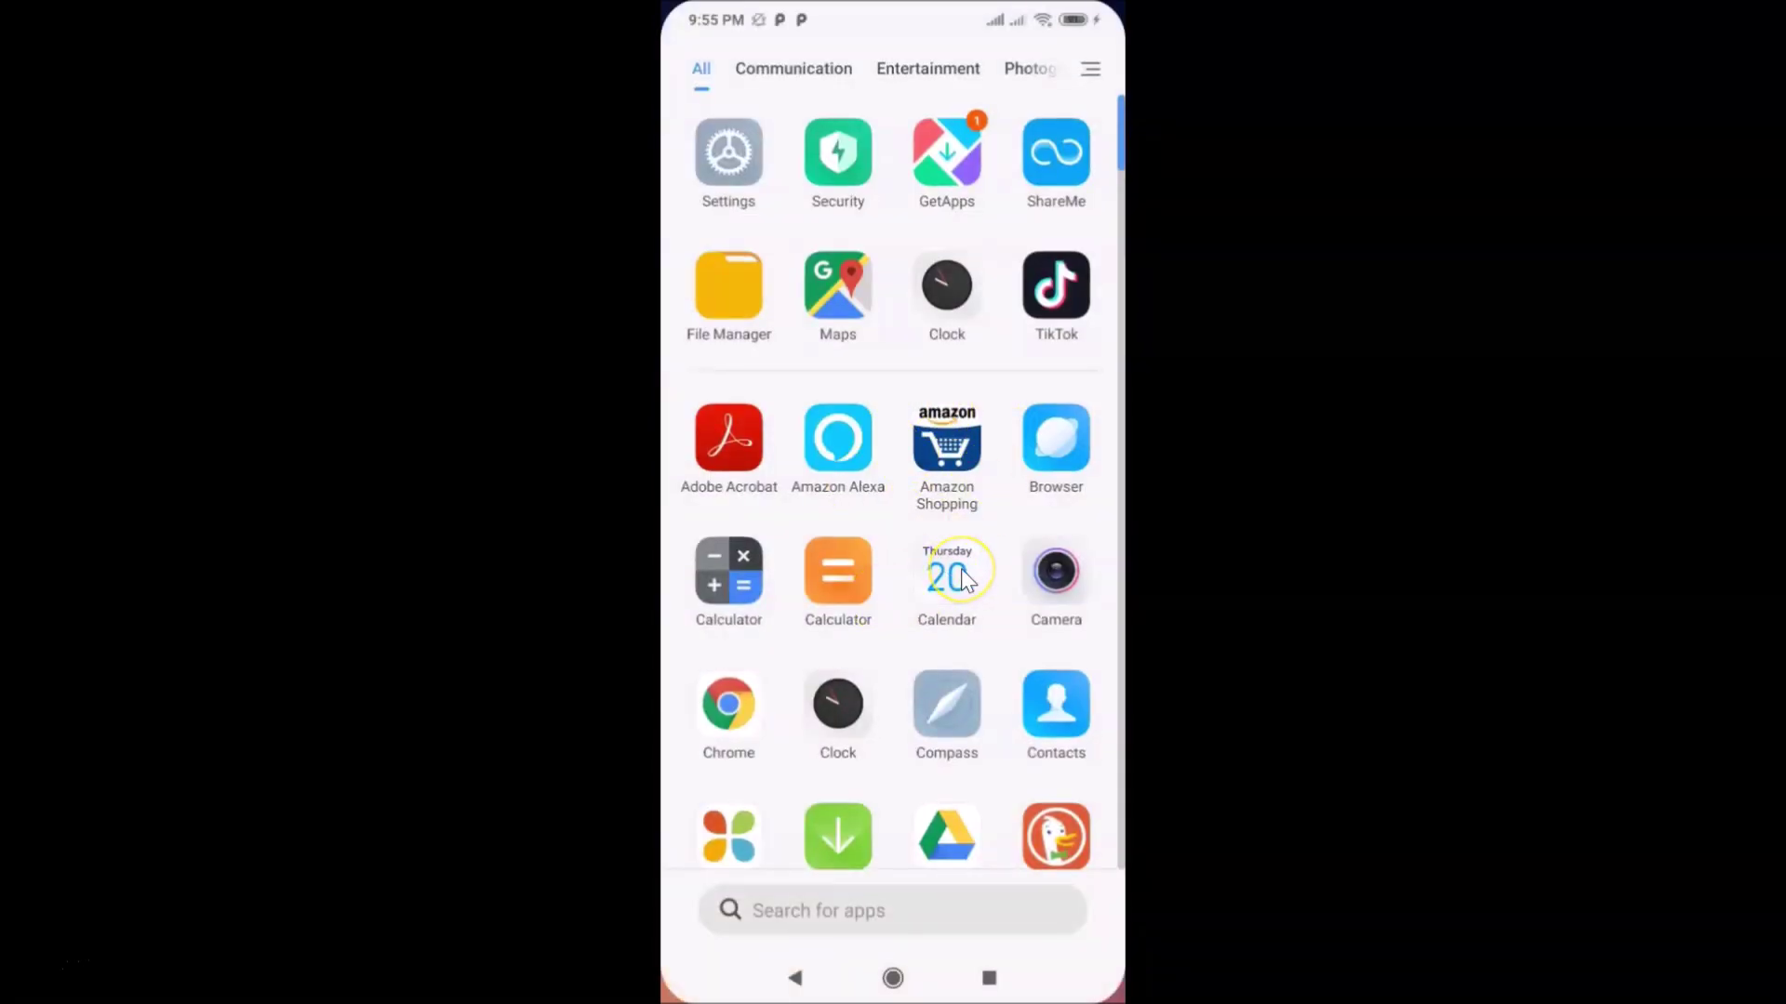
scroll(964, 572, down, 15)
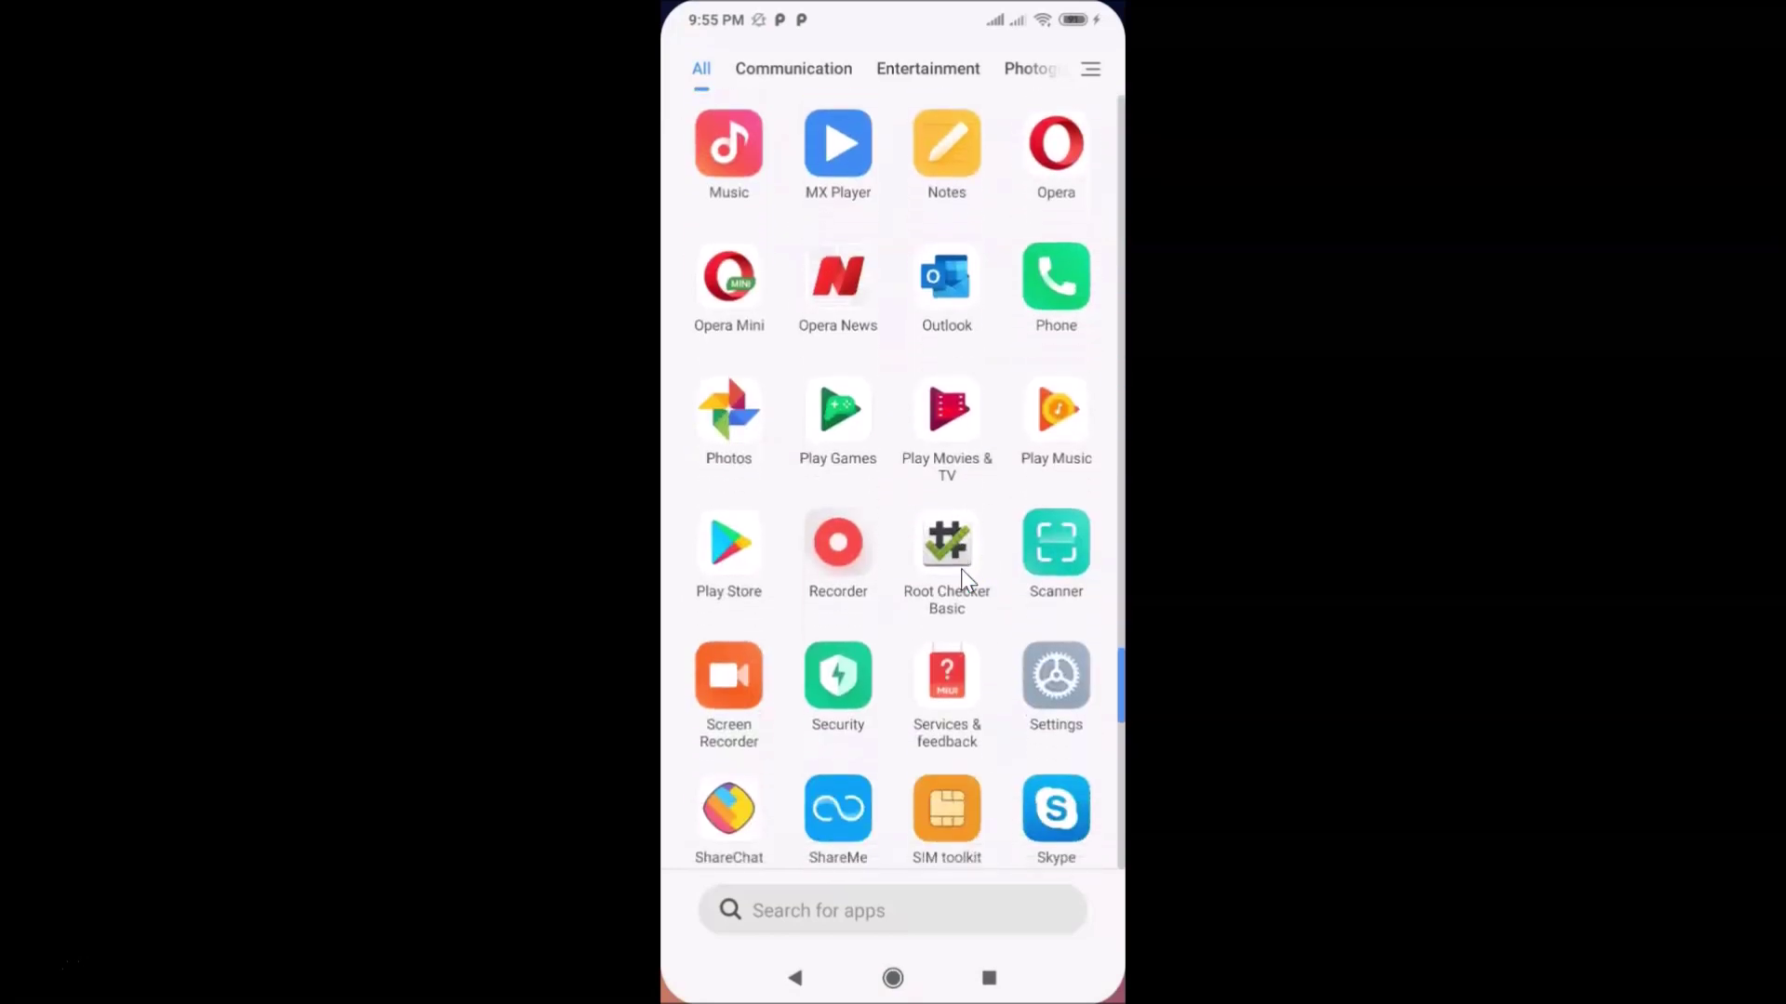
scroll(963, 578, down, 5)
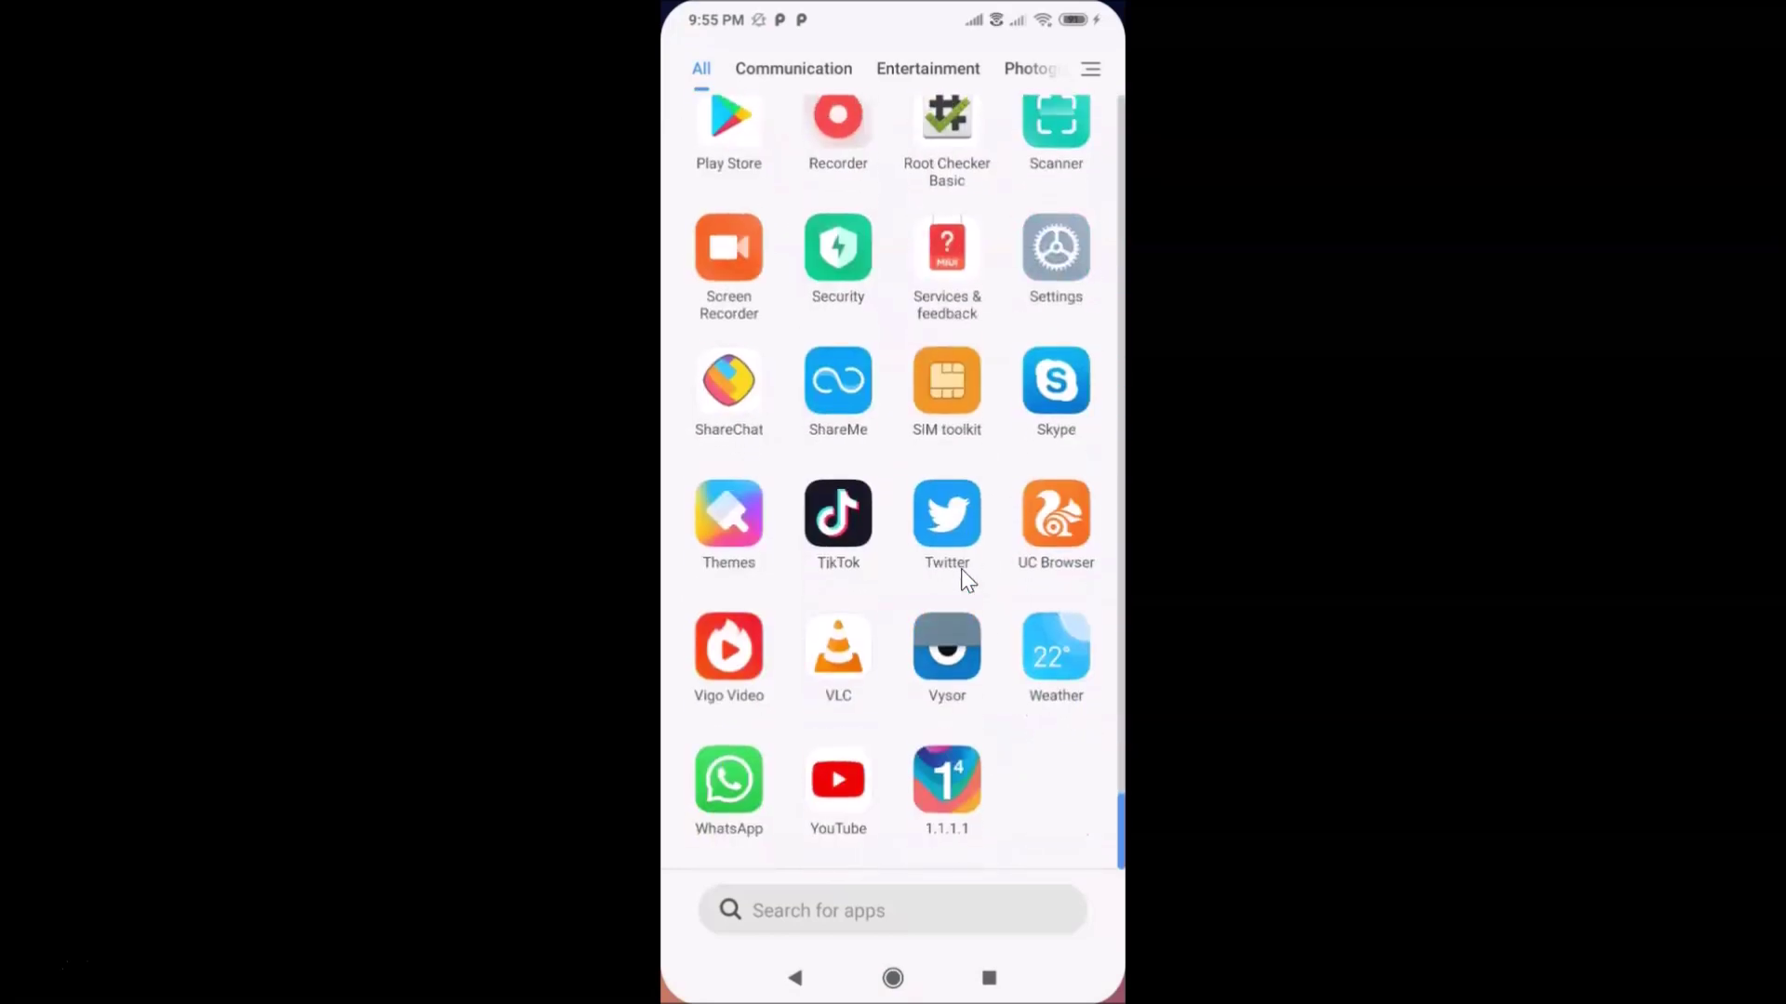
scroll(964, 577, up, 20)
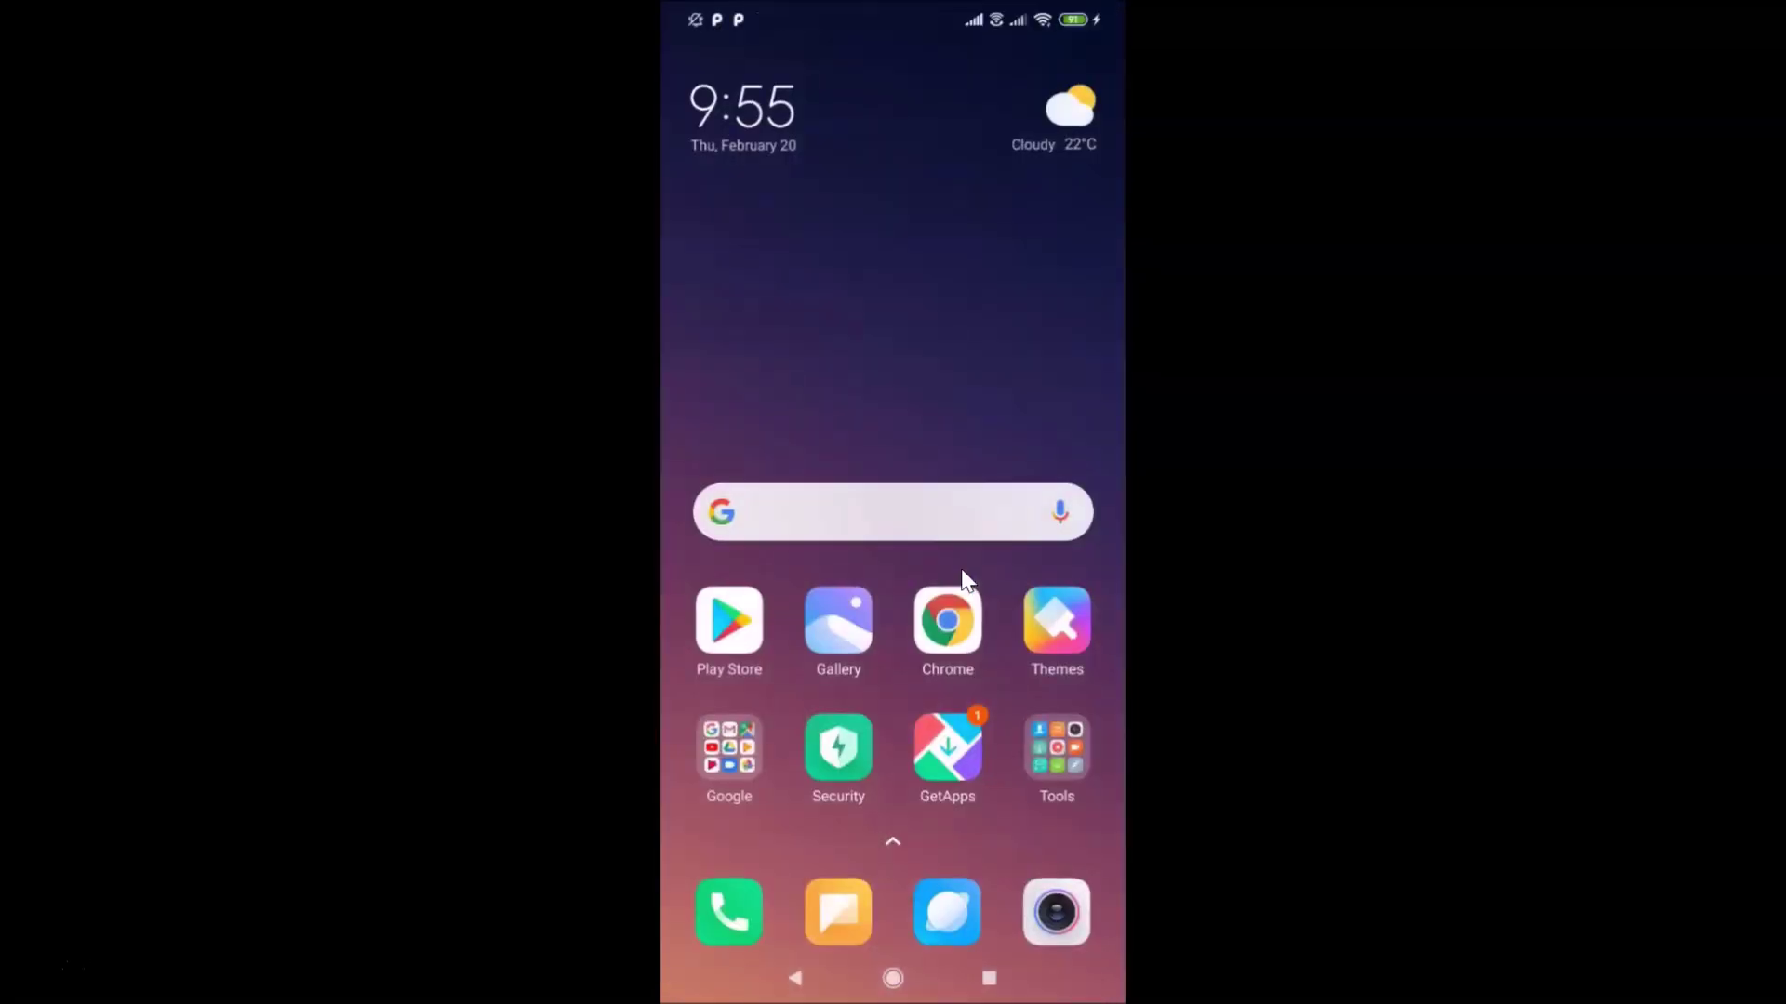
scroll(963, 579, down, 3)
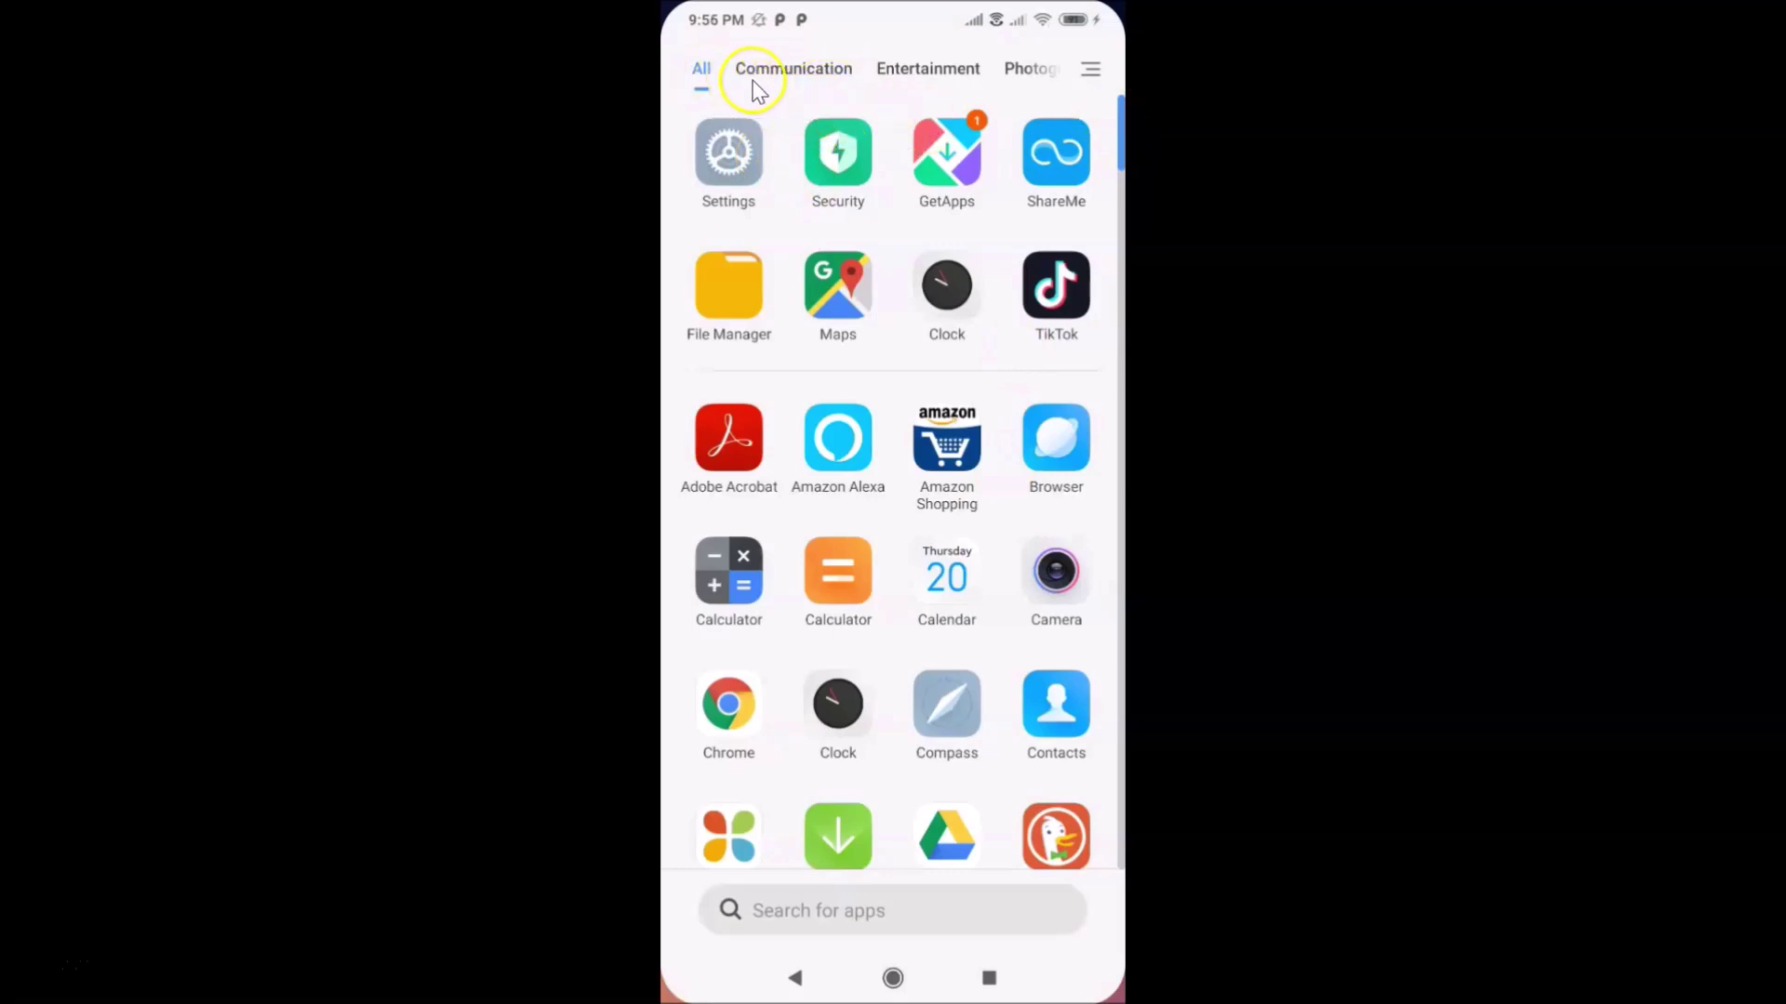
- Switch the drawer from the Communication and Photography categories to All, and open App drawer settings from the ≡ menu
click(777, 82)
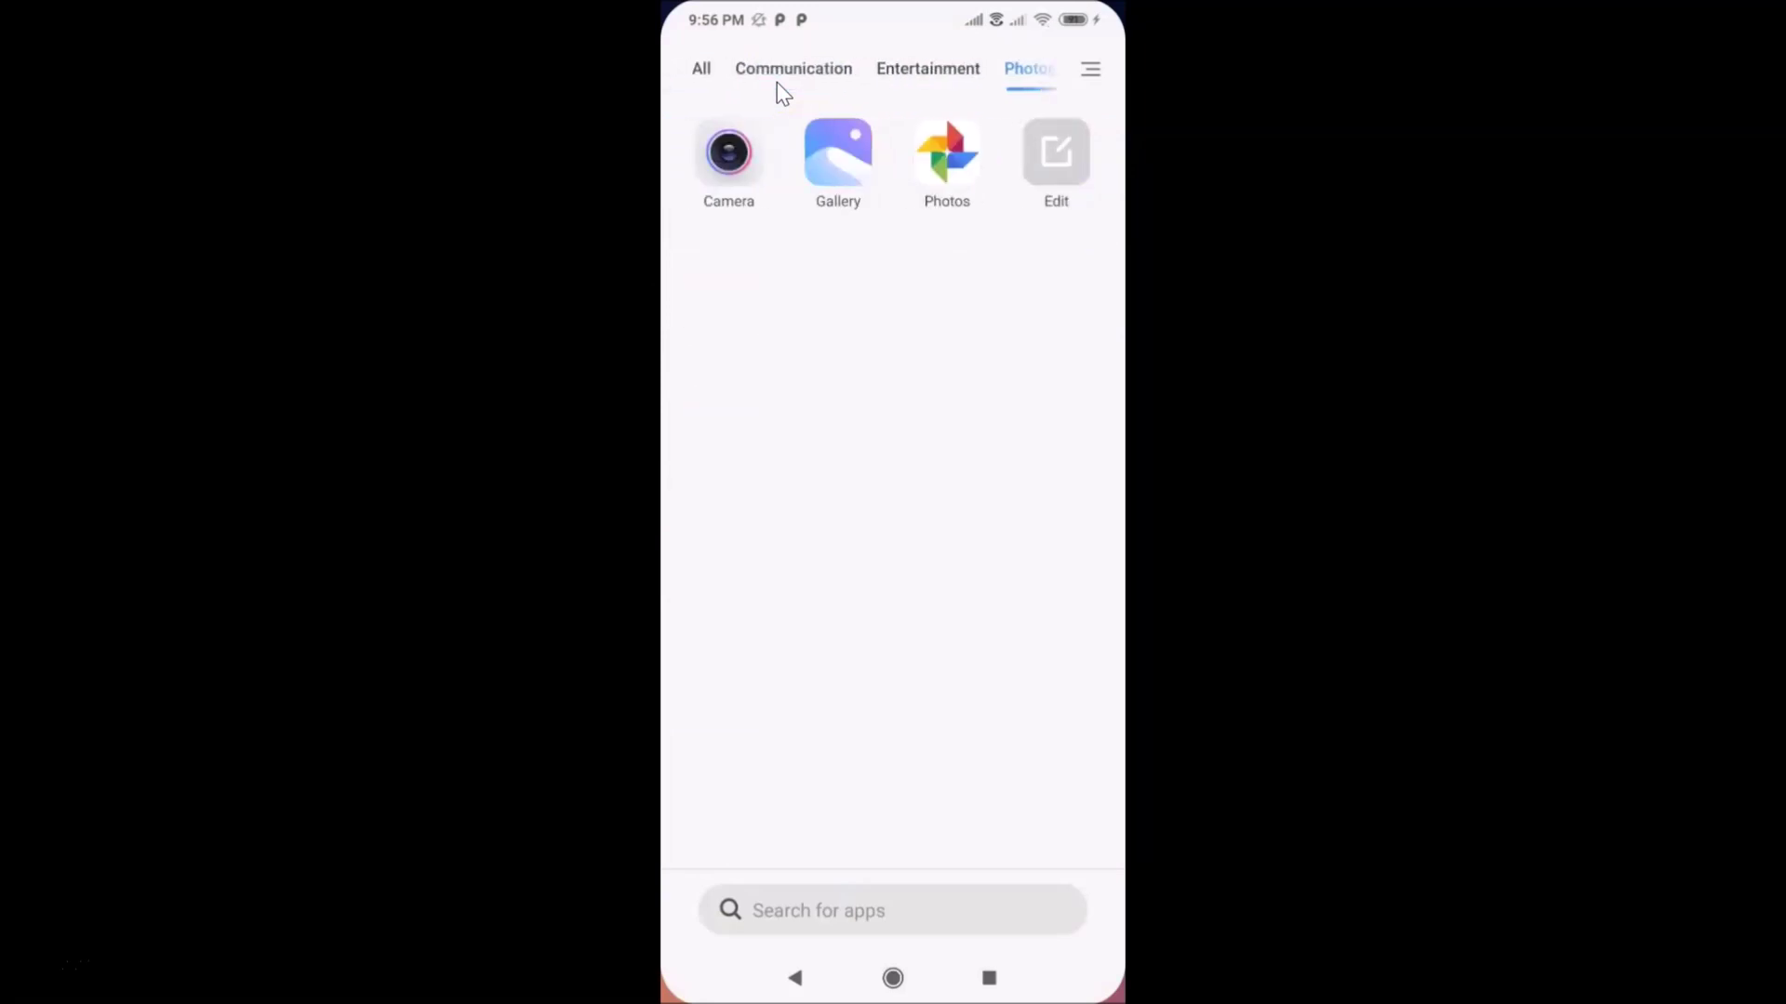
click(792, 766)
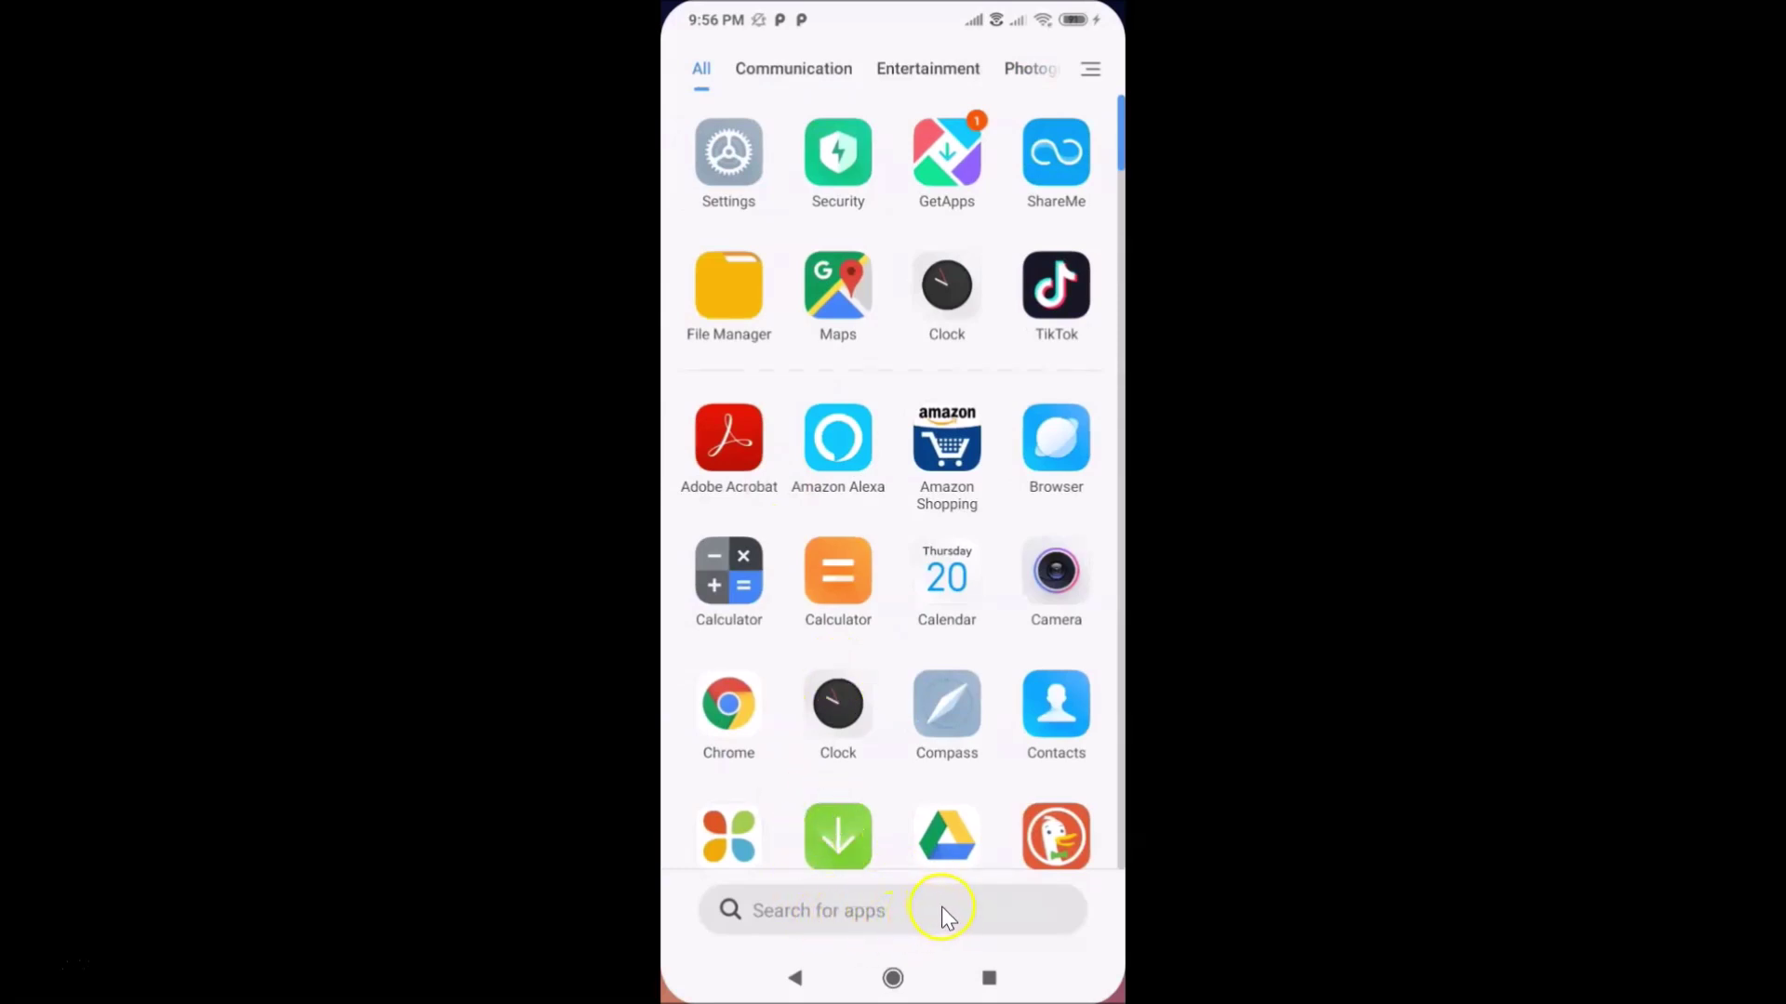
click(1093, 73)
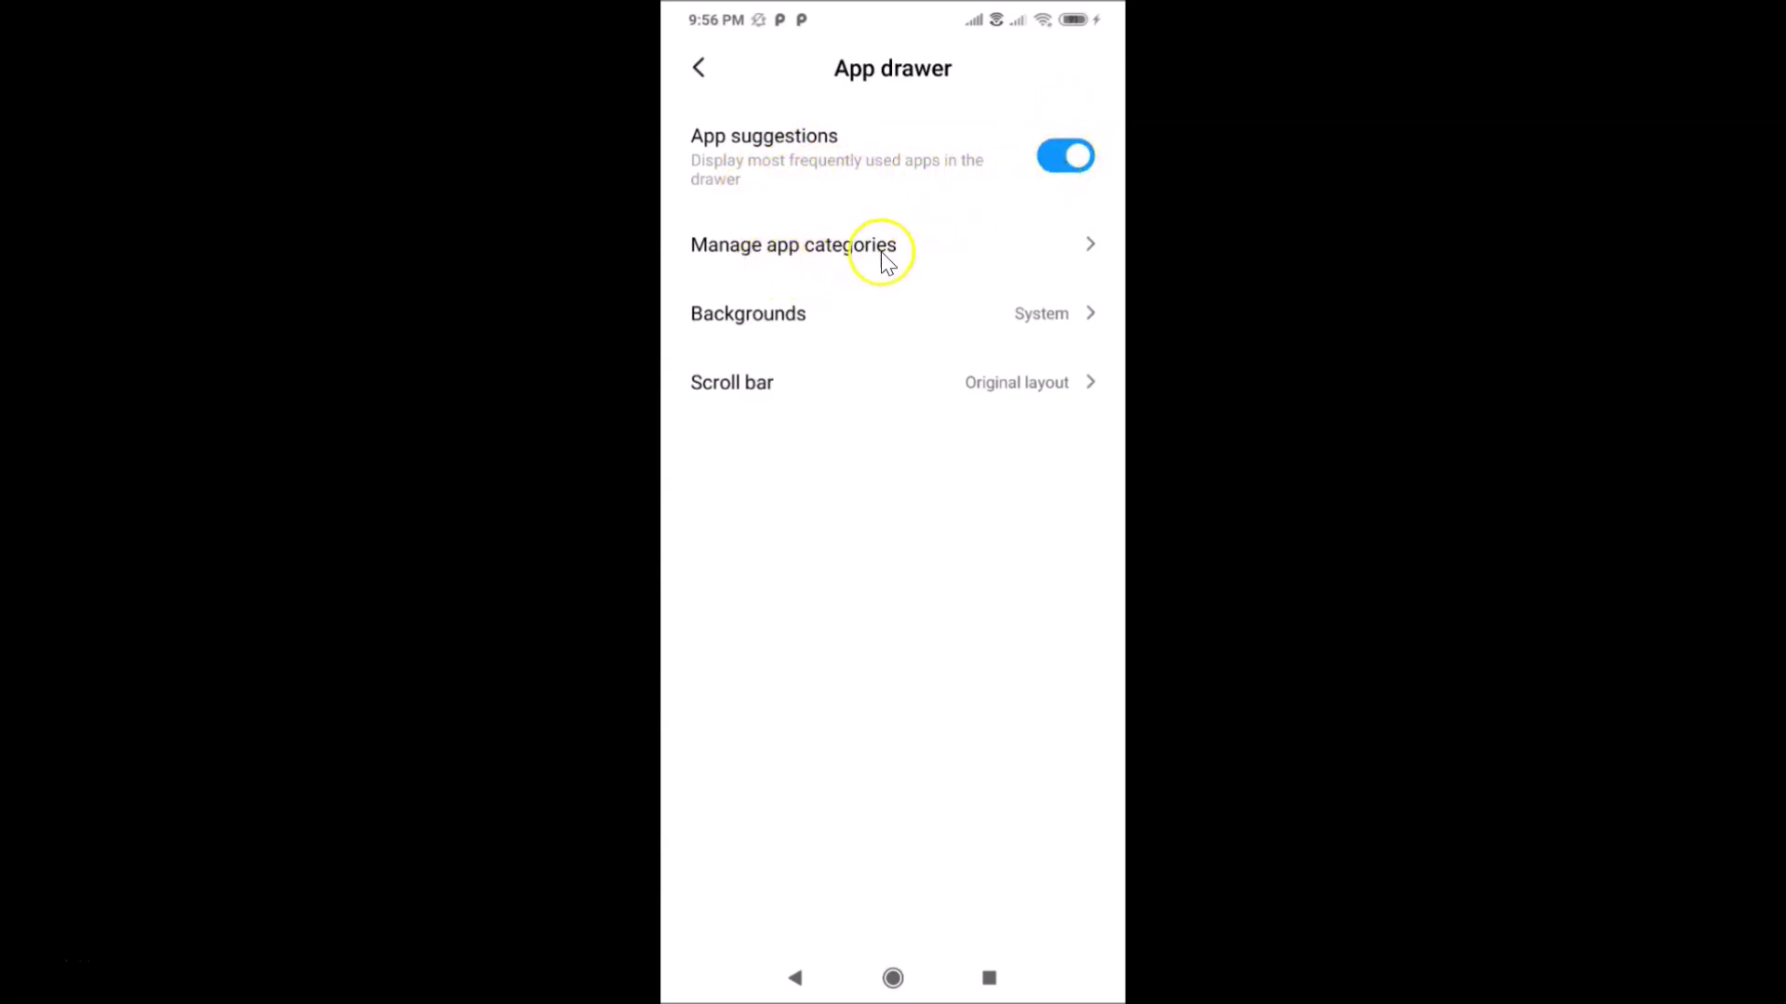
click(908, 263)
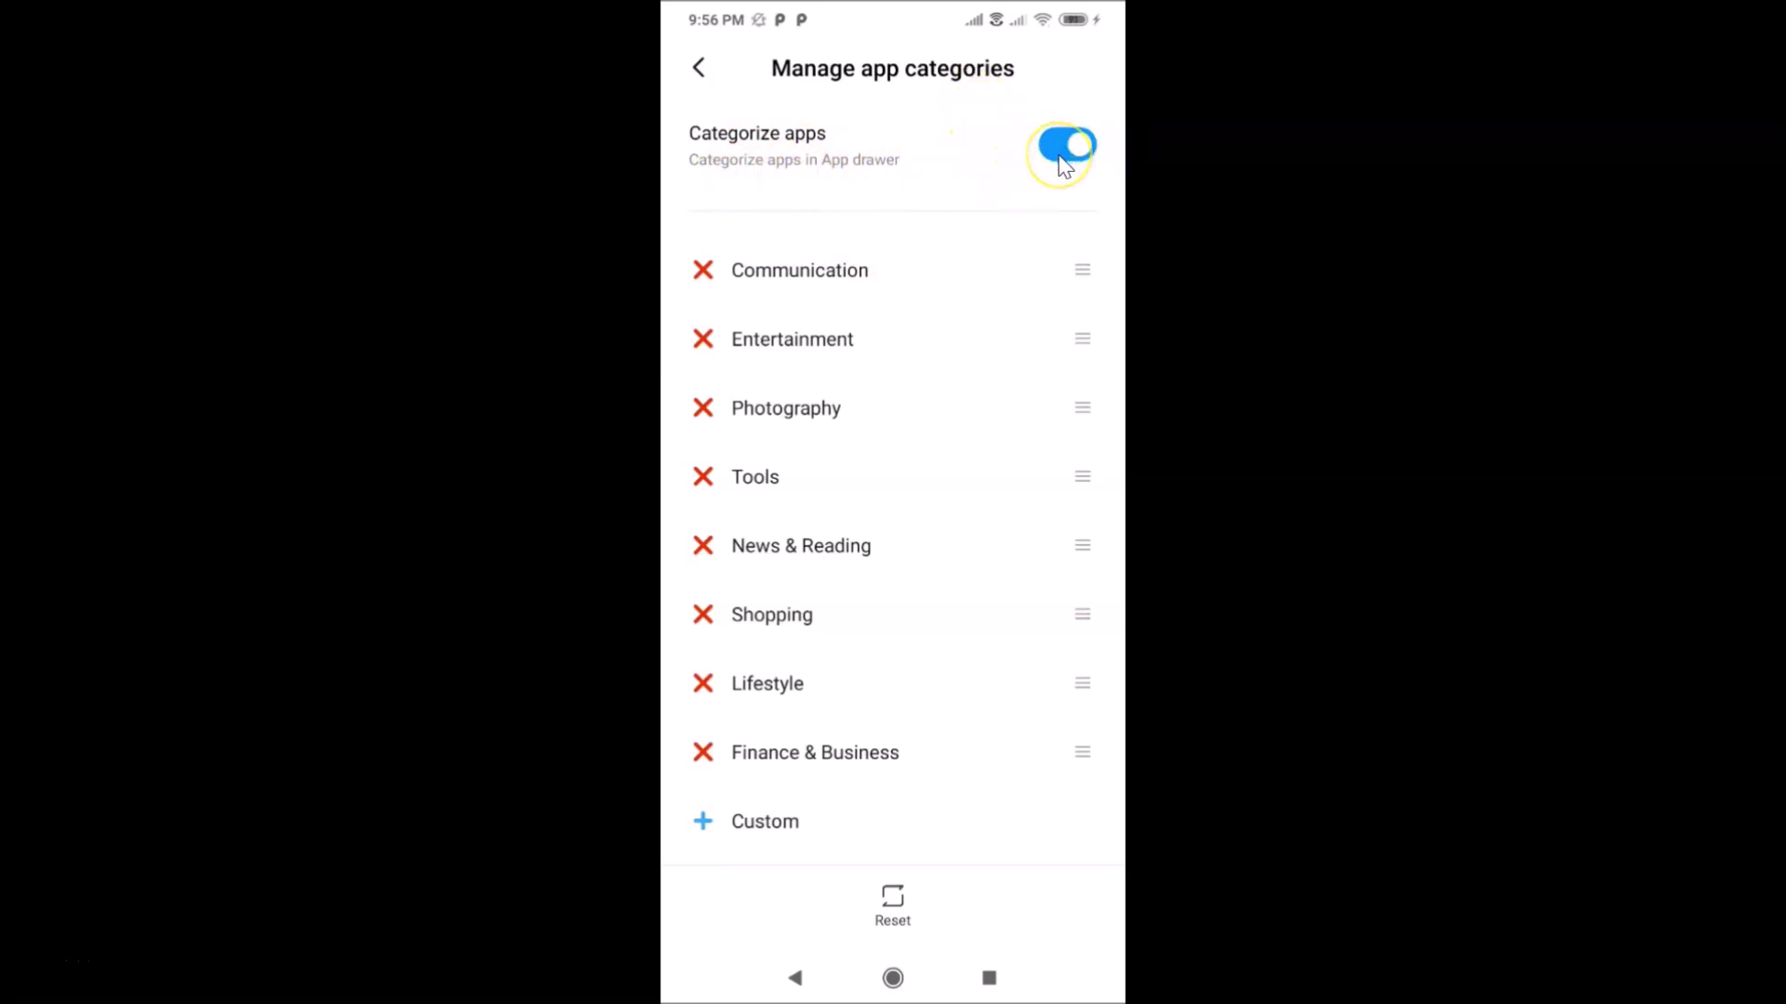
click(1065, 147)
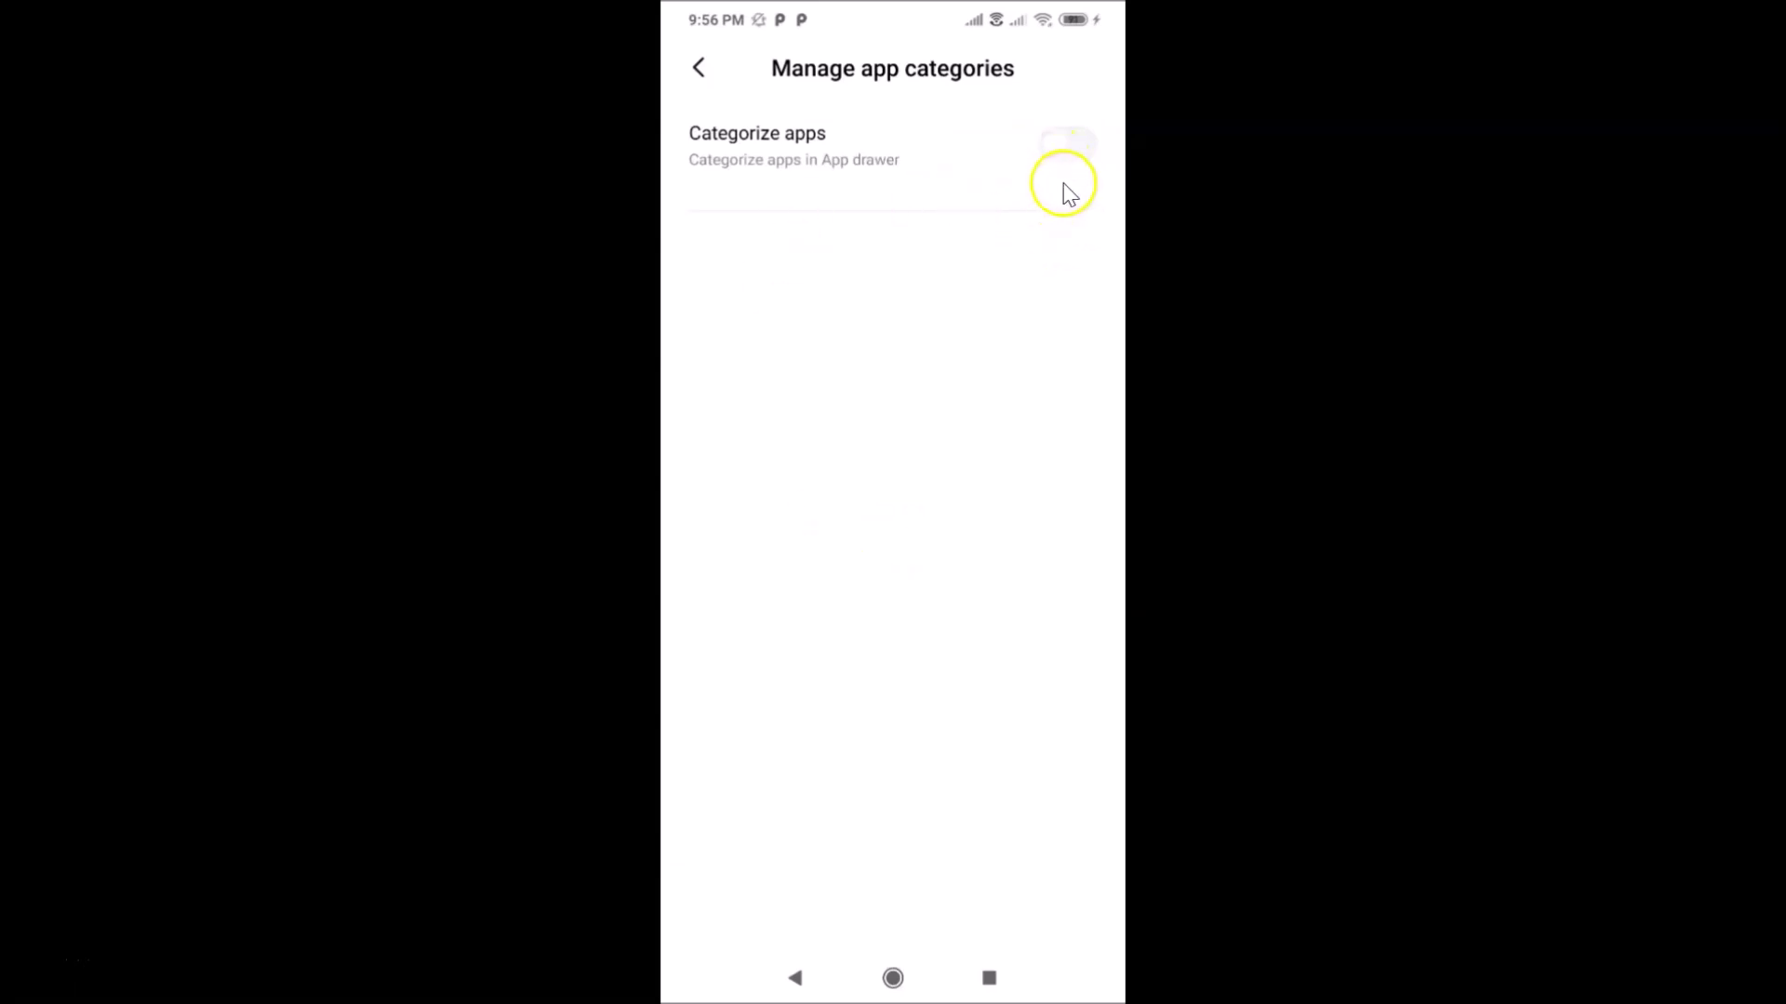
click(1078, 165)
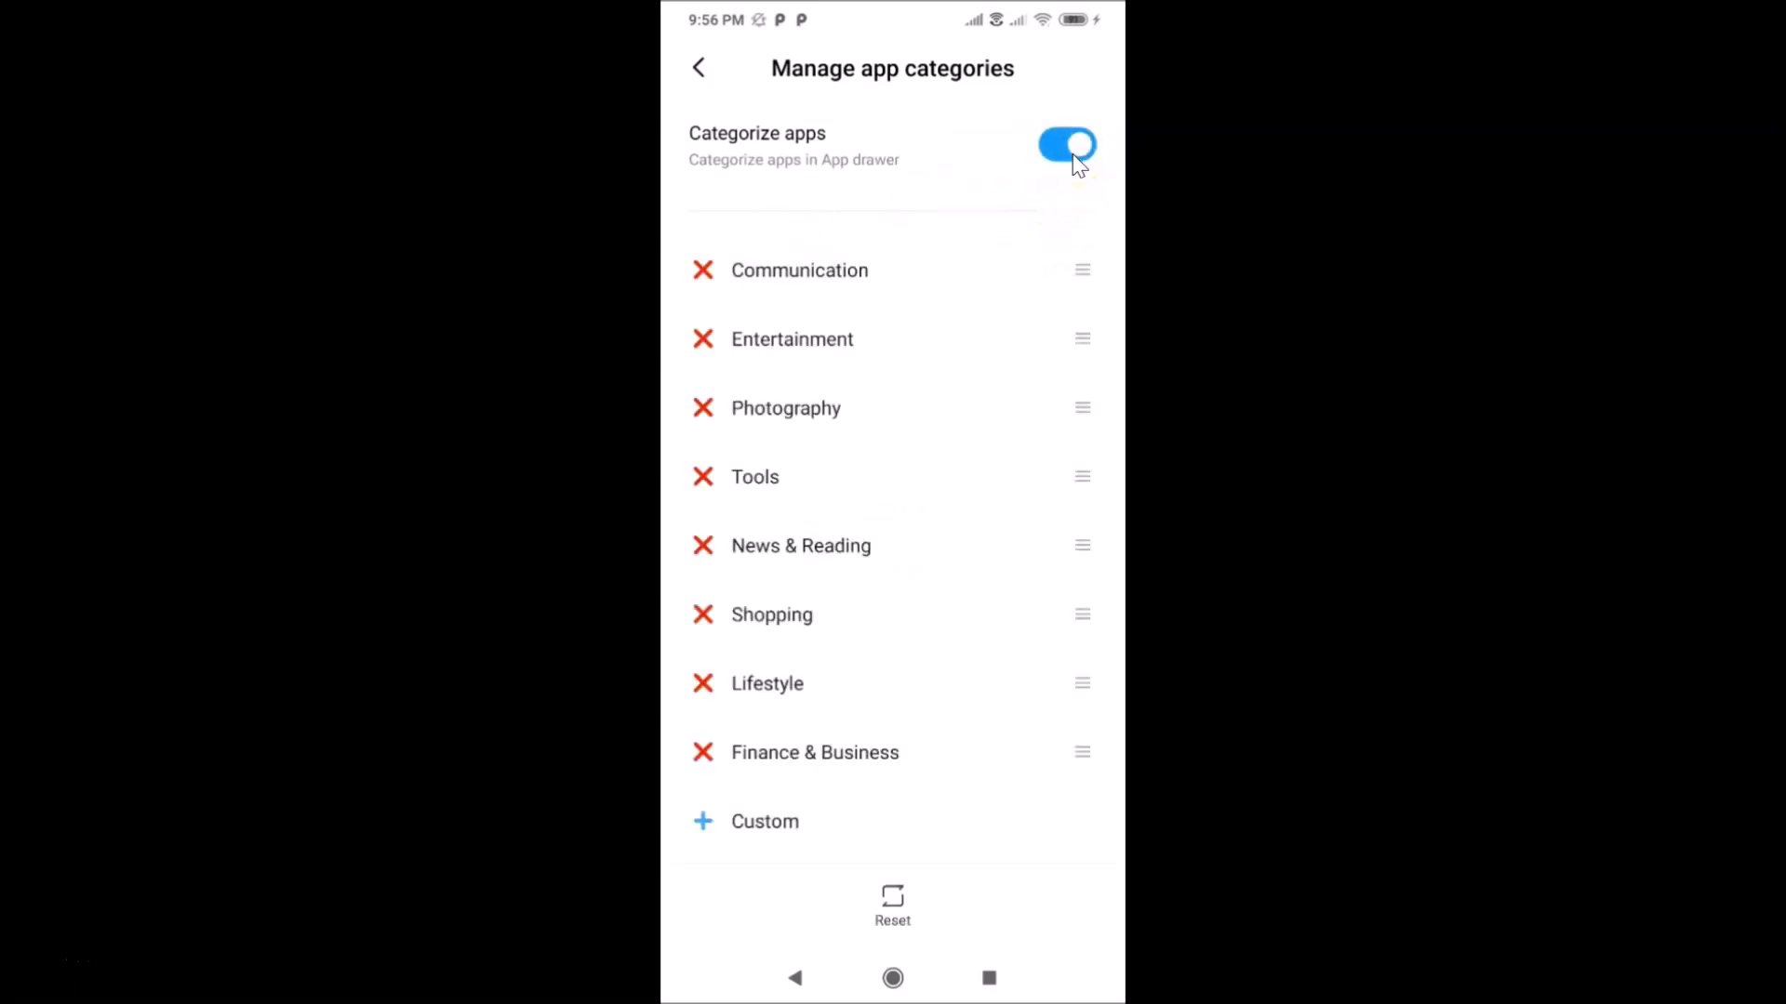
click(698, 72)
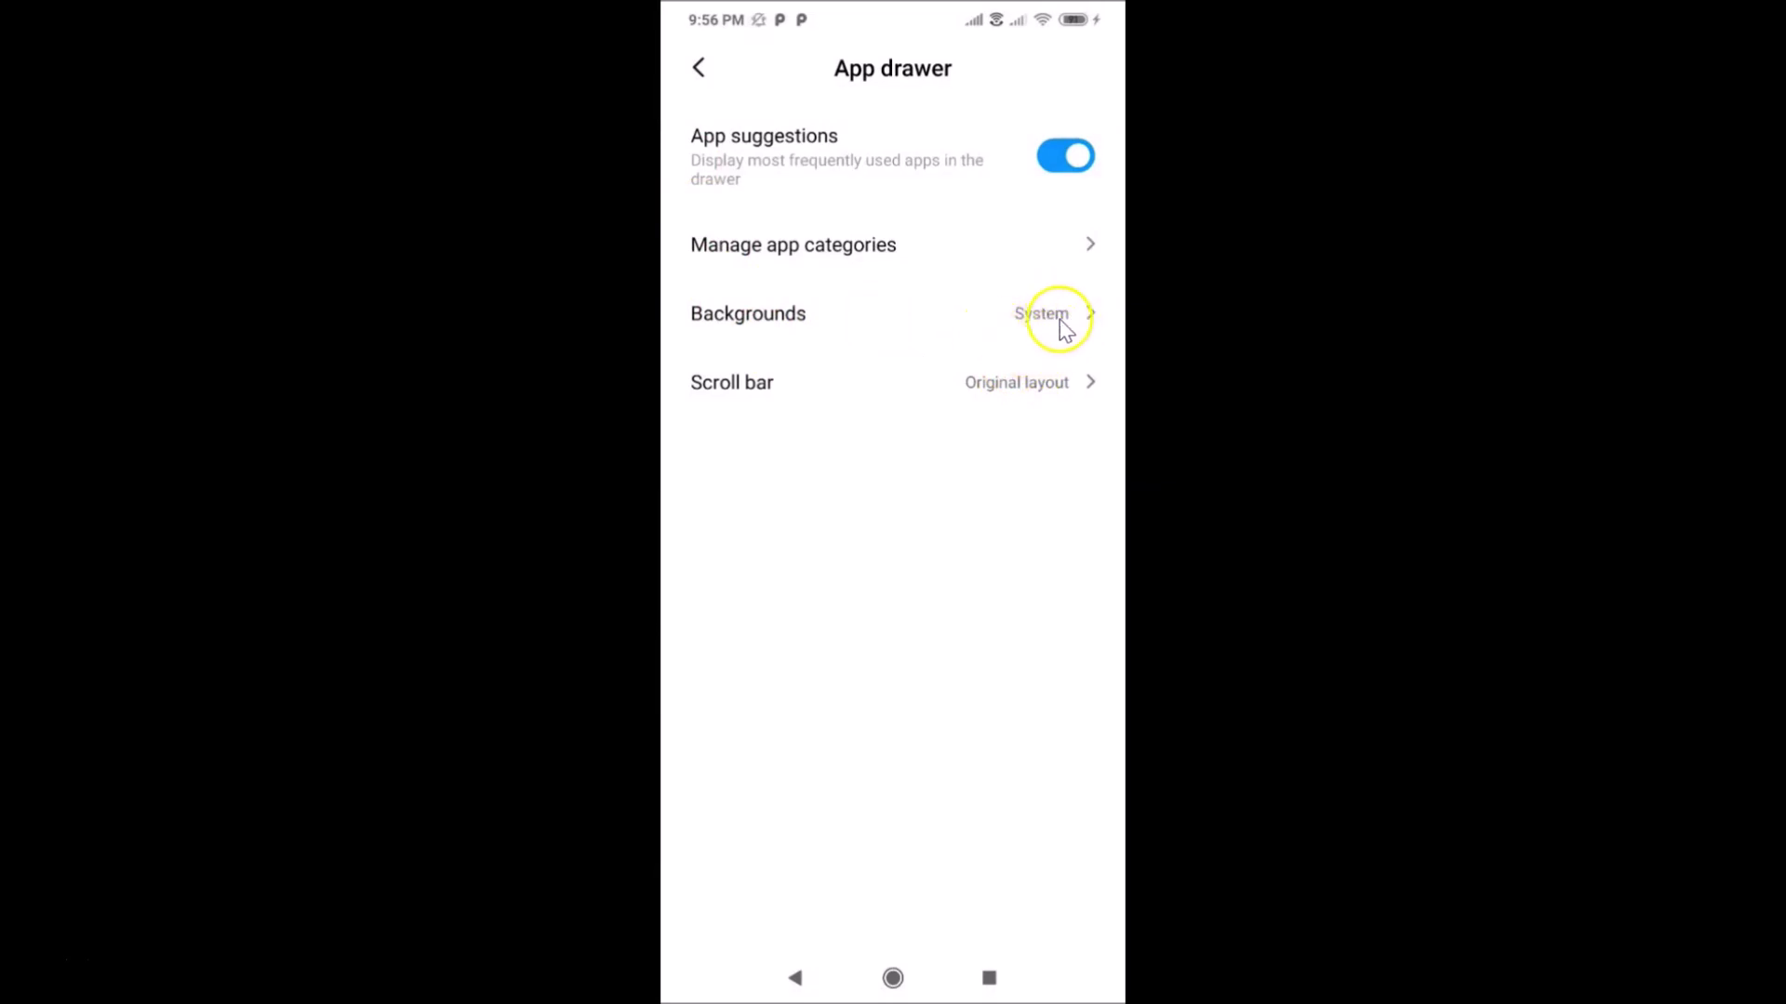
click(1019, 317)
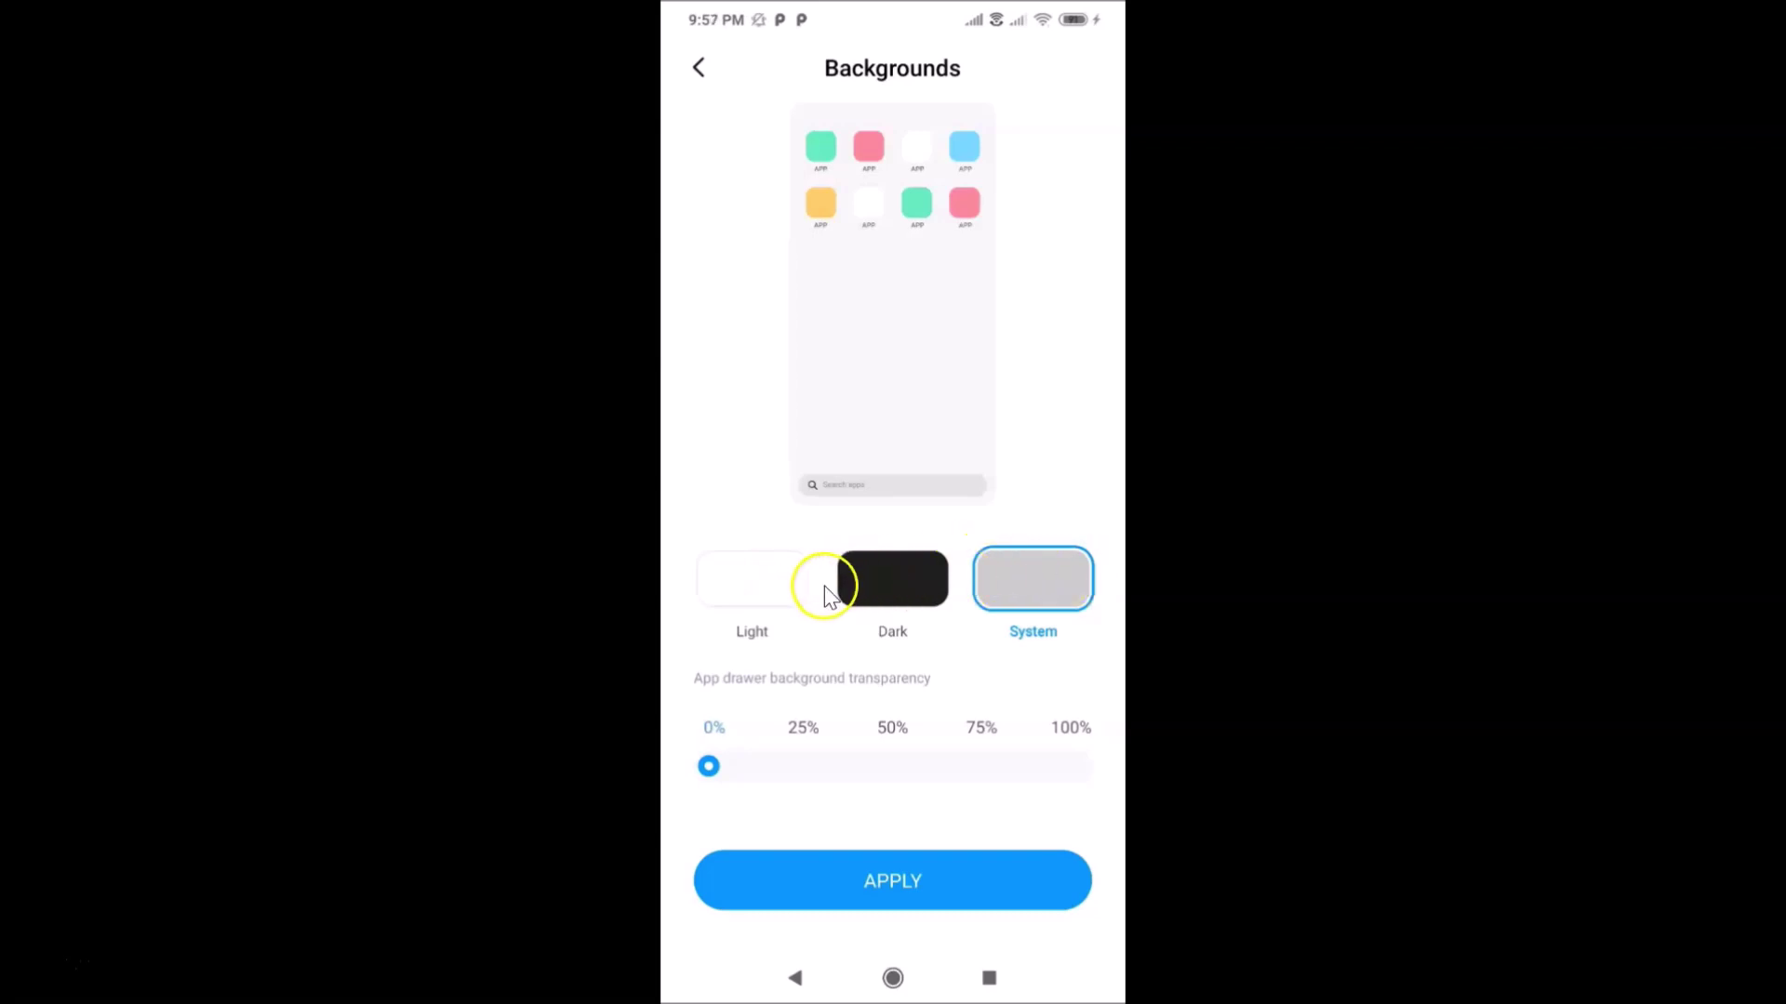
- Apply a Dark drawer background with the transparency slider at about 25%
click(898, 604)
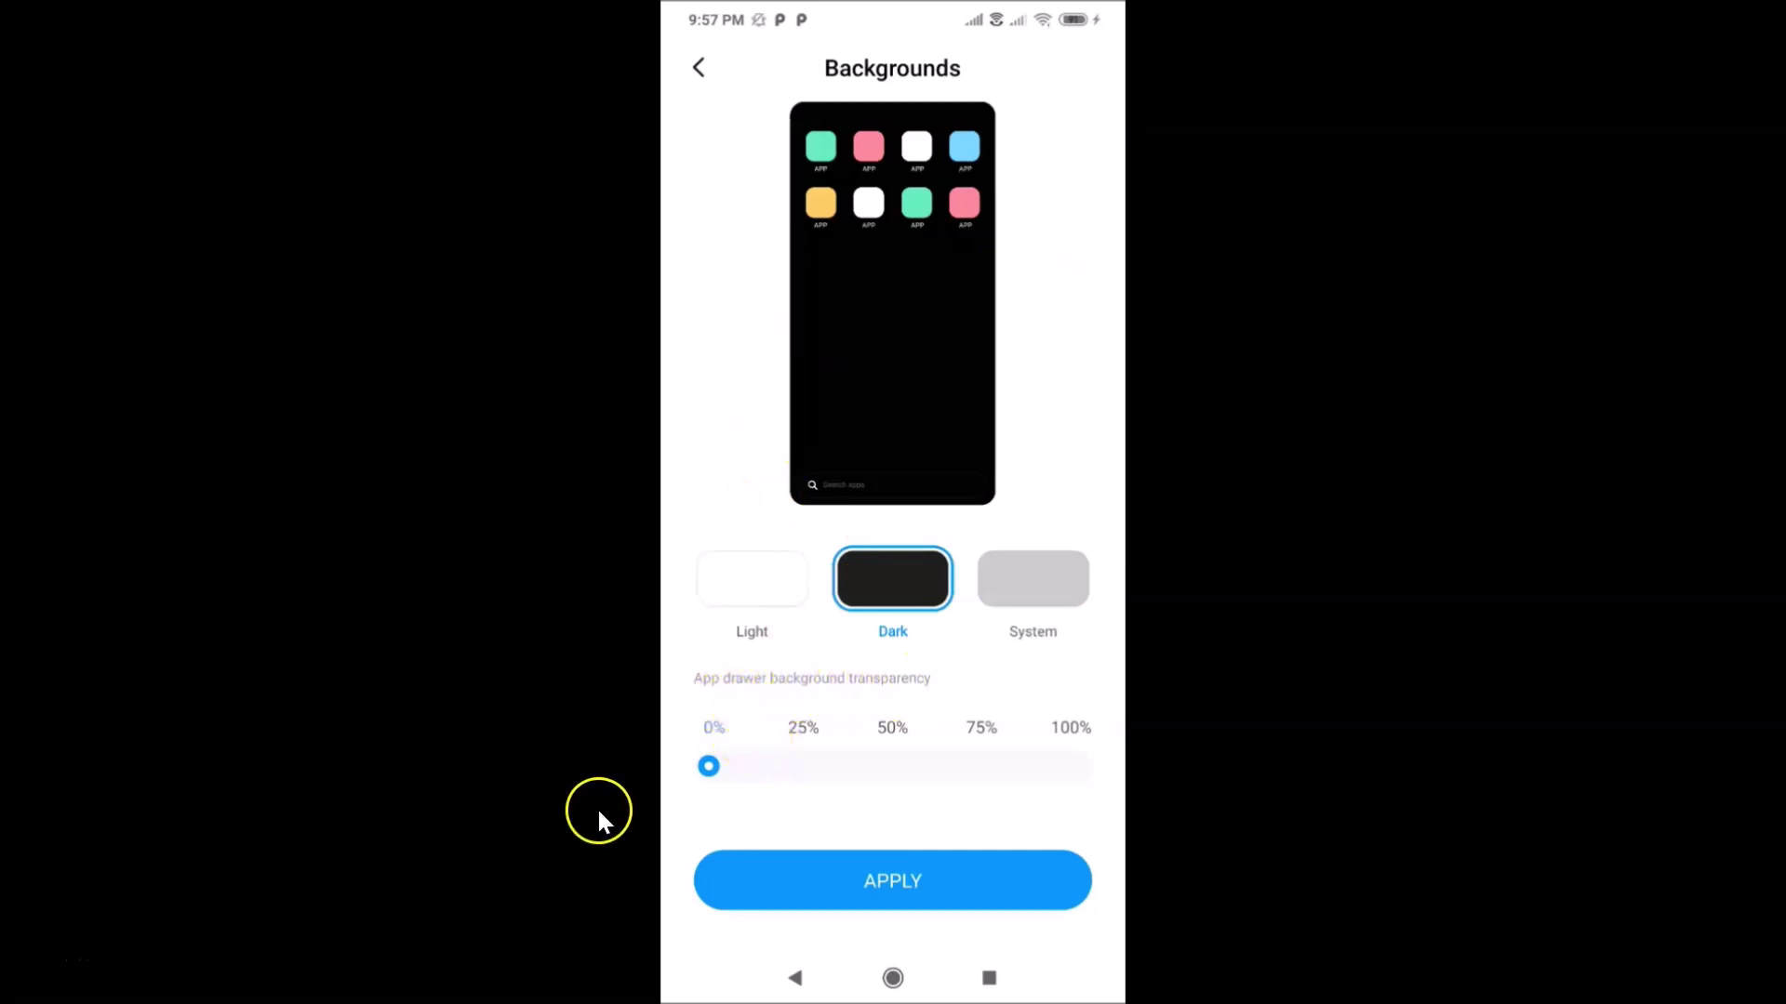
drag(709, 767, 831, 766)
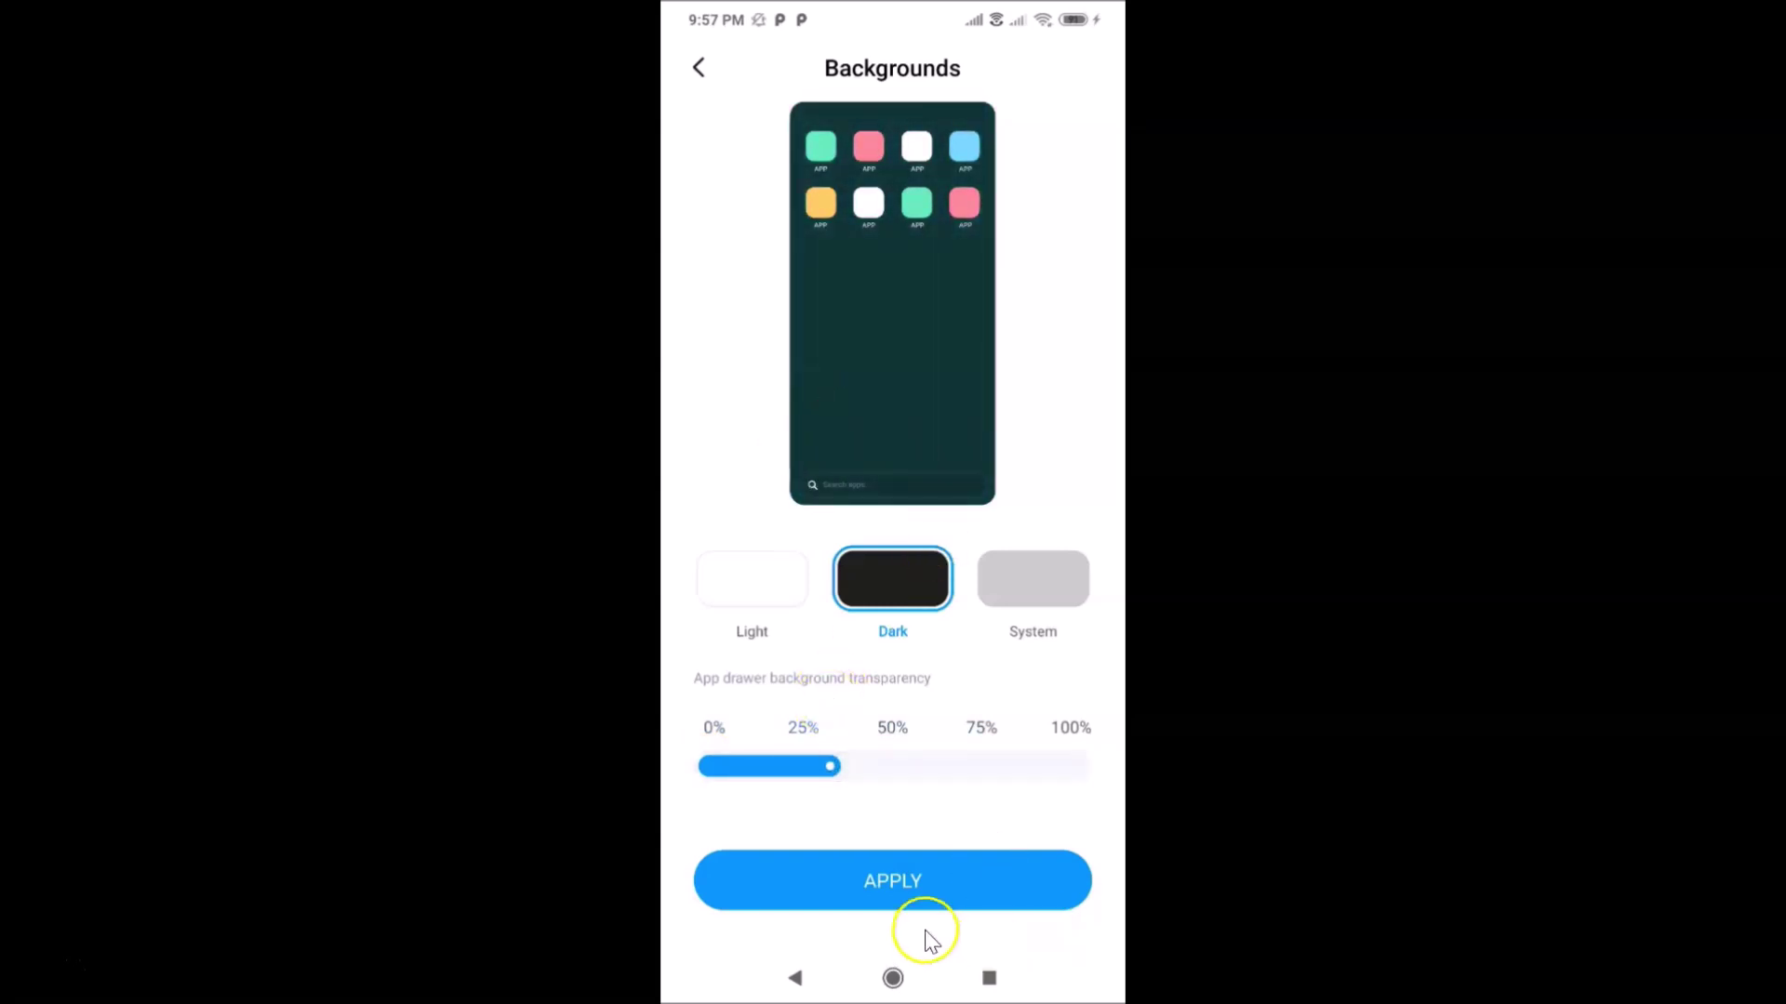
click(940, 890)
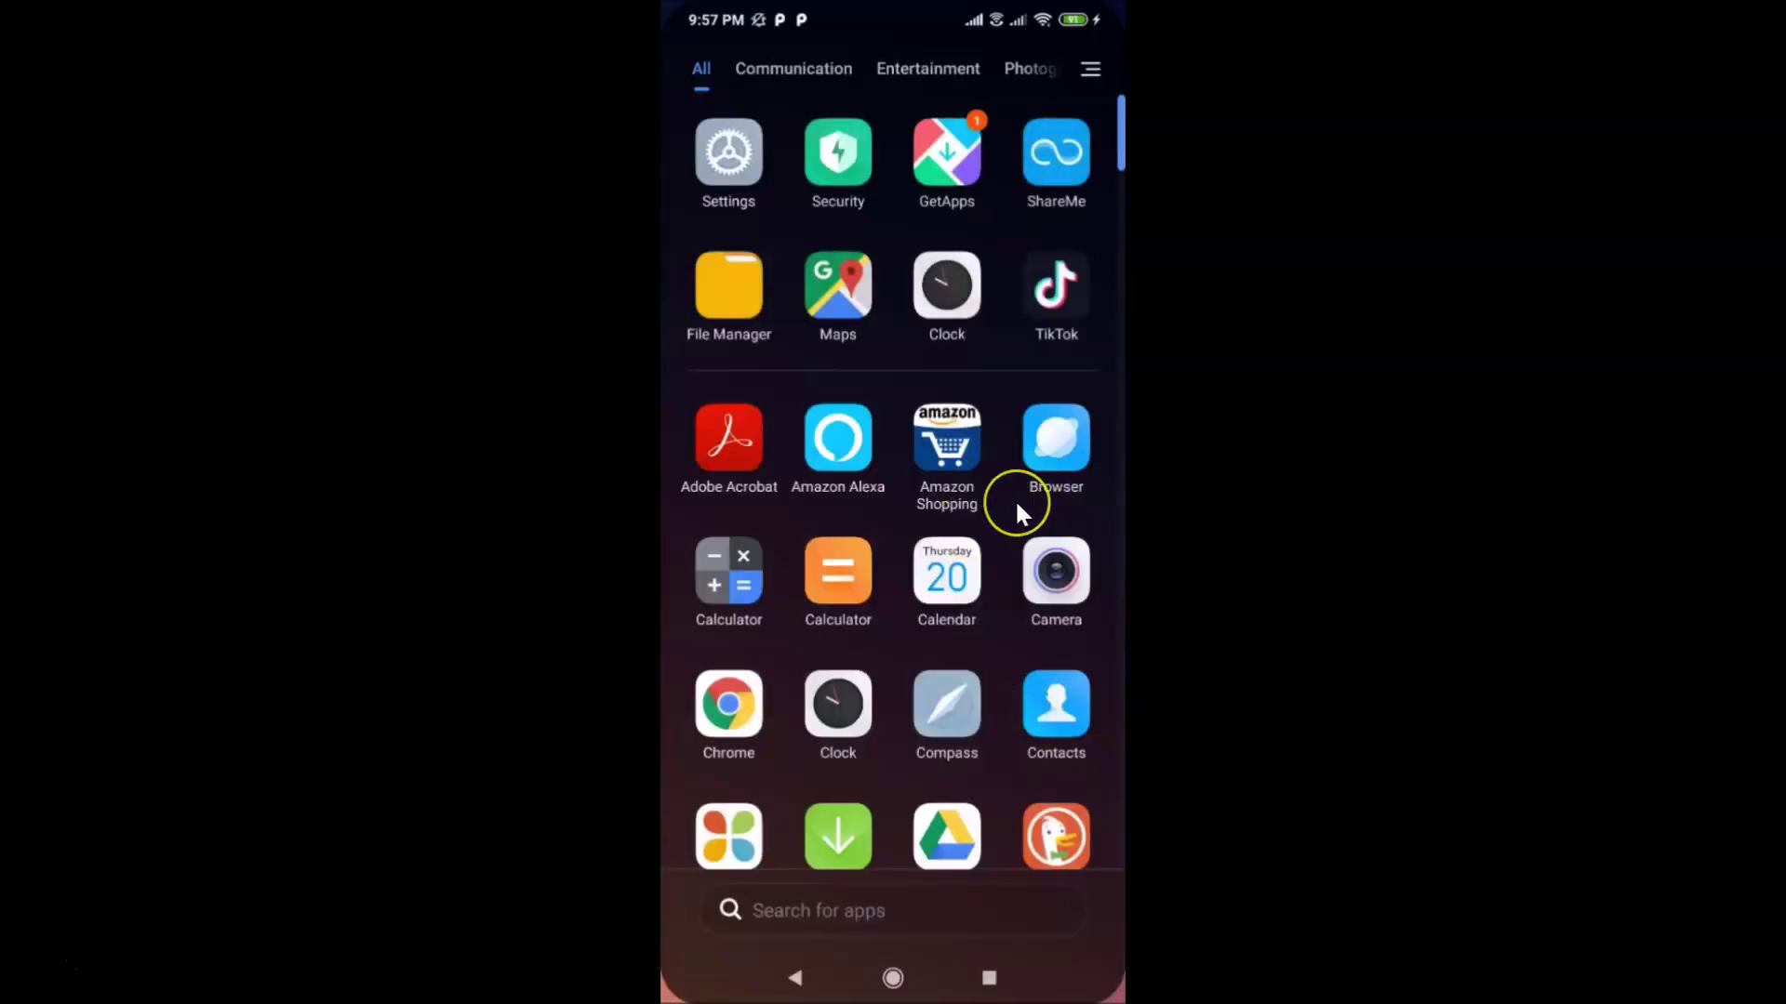
- Set the app drawer's Scroll bar to A-Z and go back to the drawer
scroll(1014, 499, down, 3)
scroll(1018, 509, down, 10)
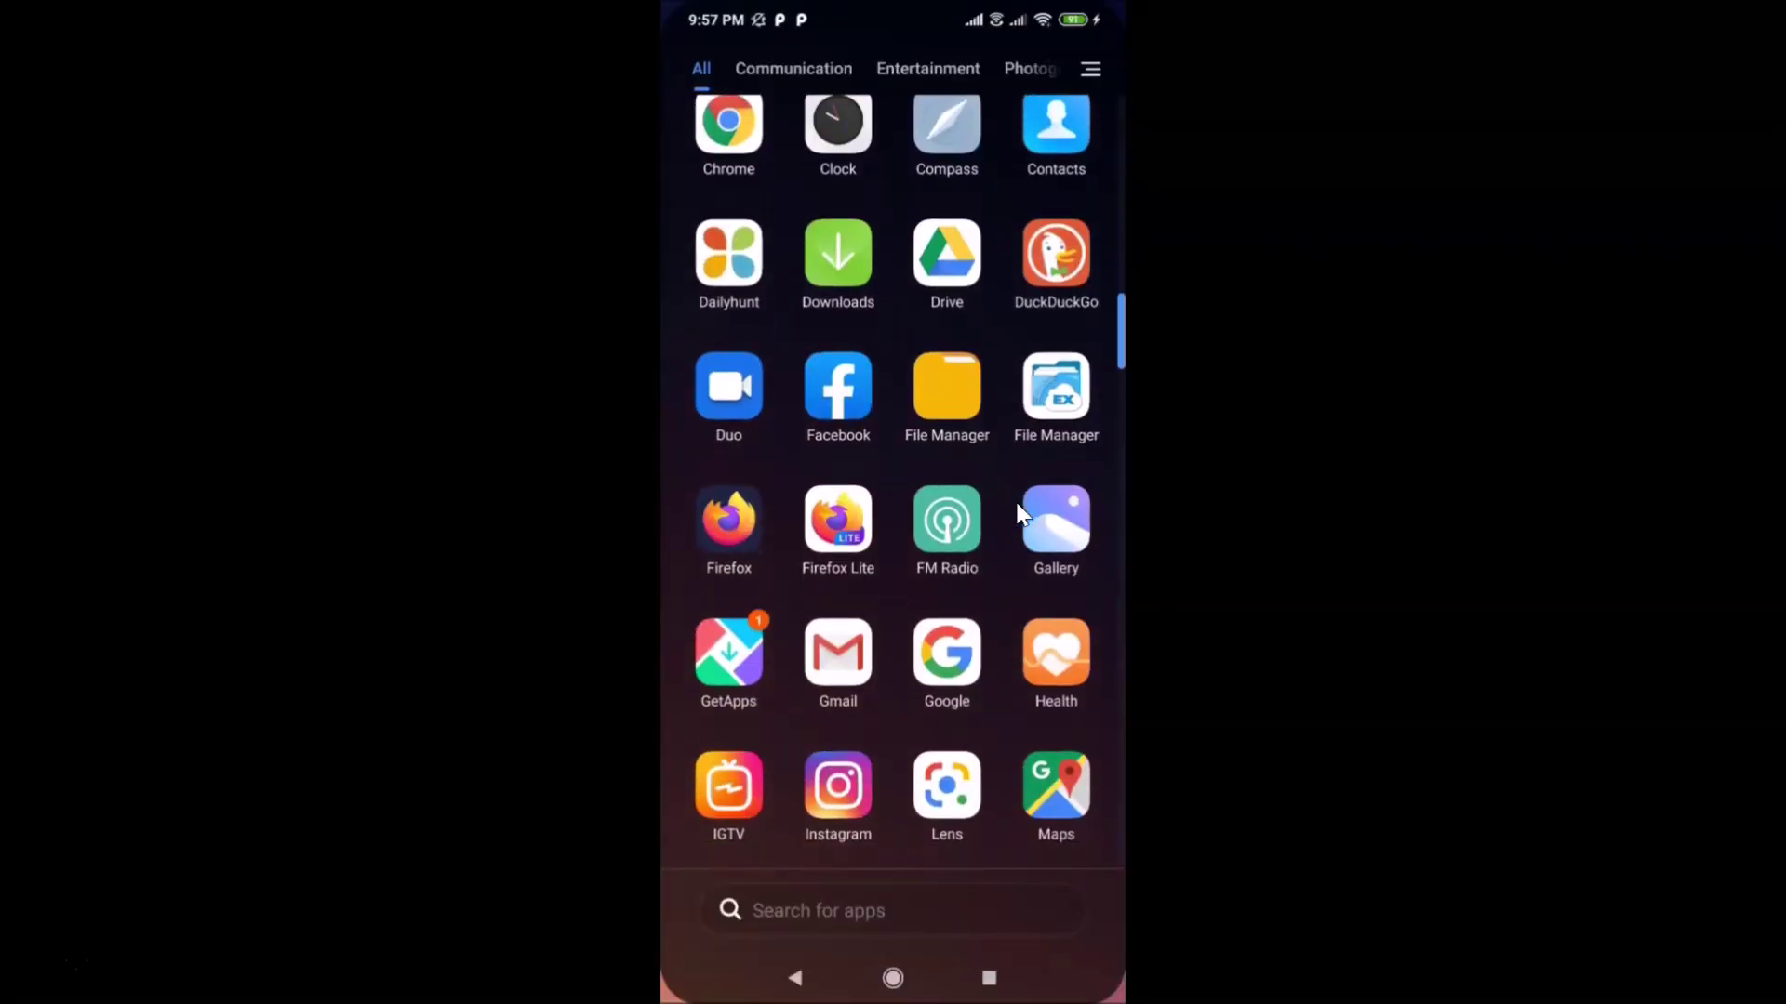
scroll(1018, 510, up, 10)
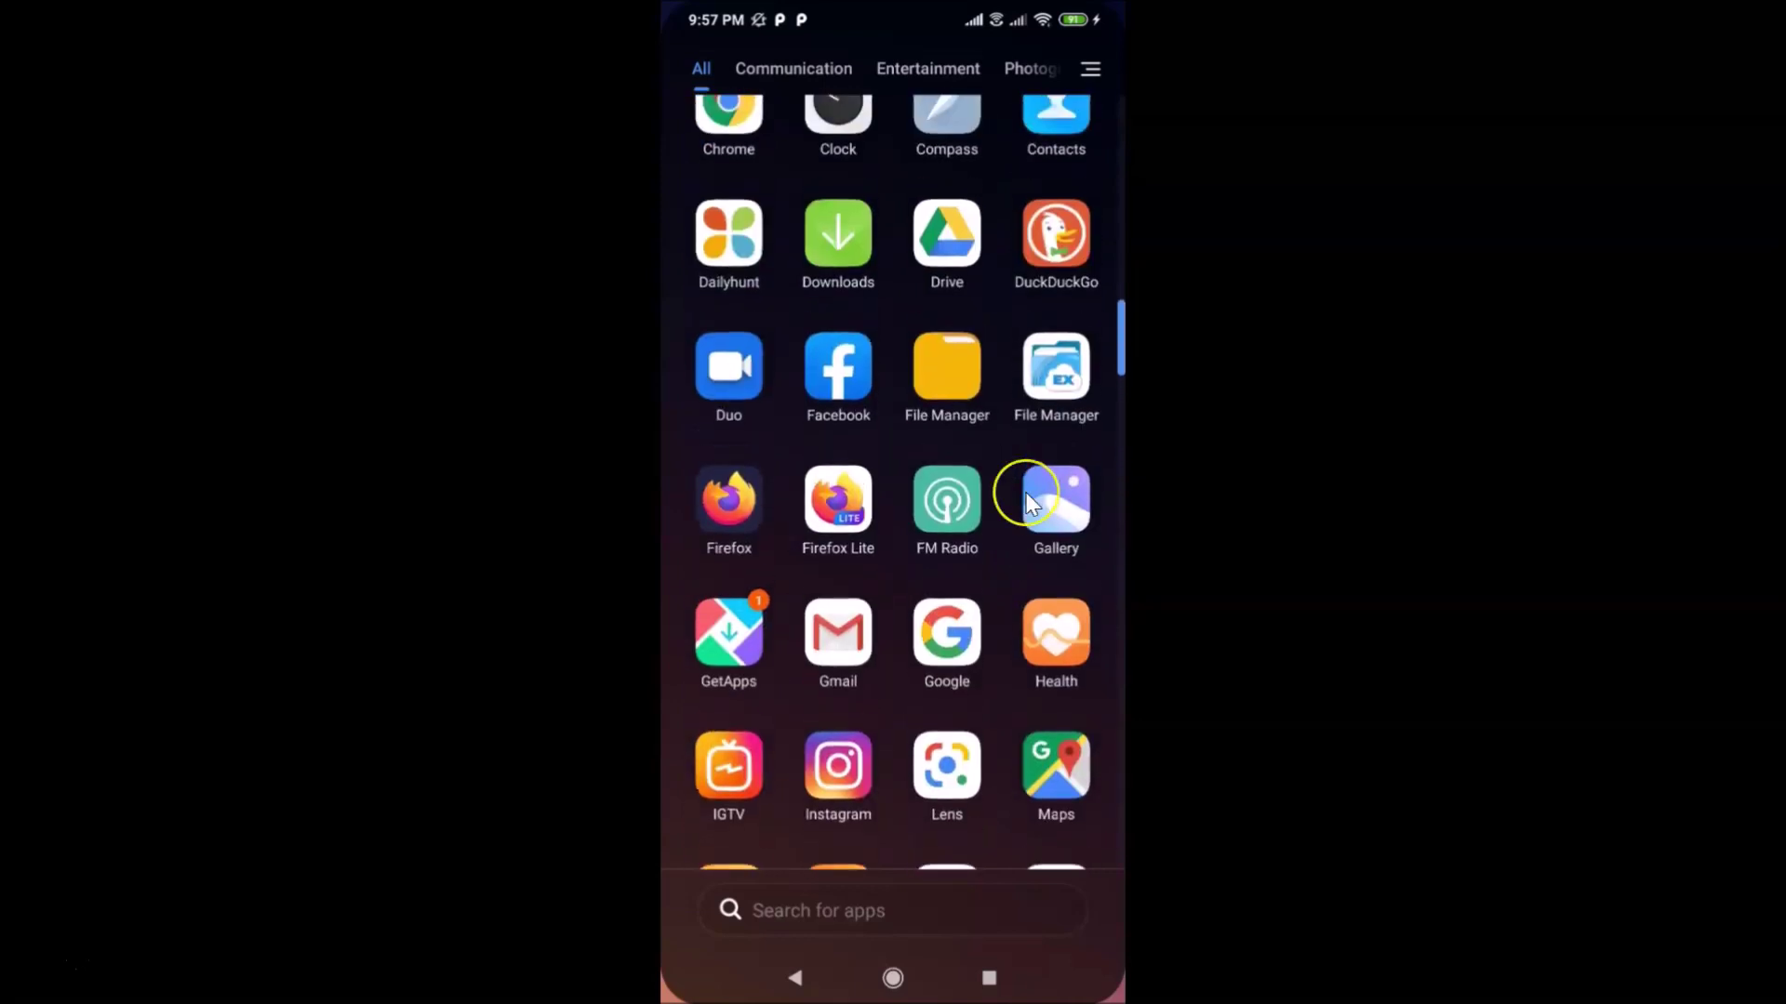
click(1026, 496)
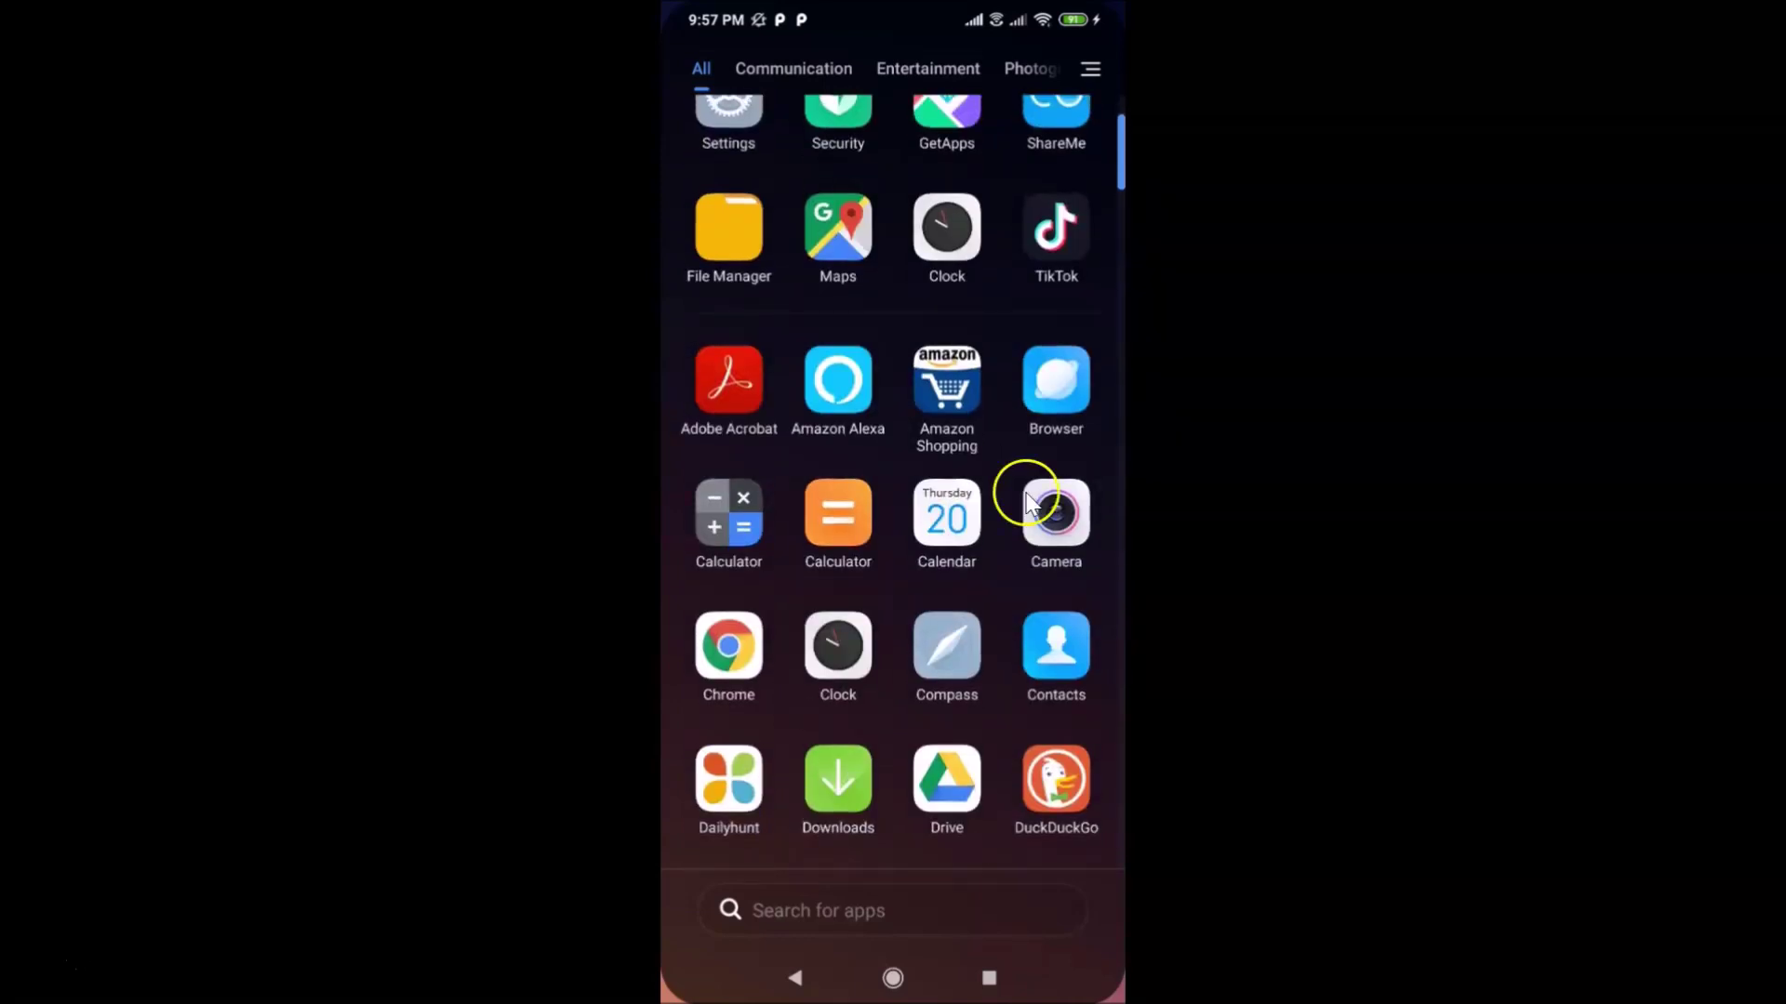
click(1092, 70)
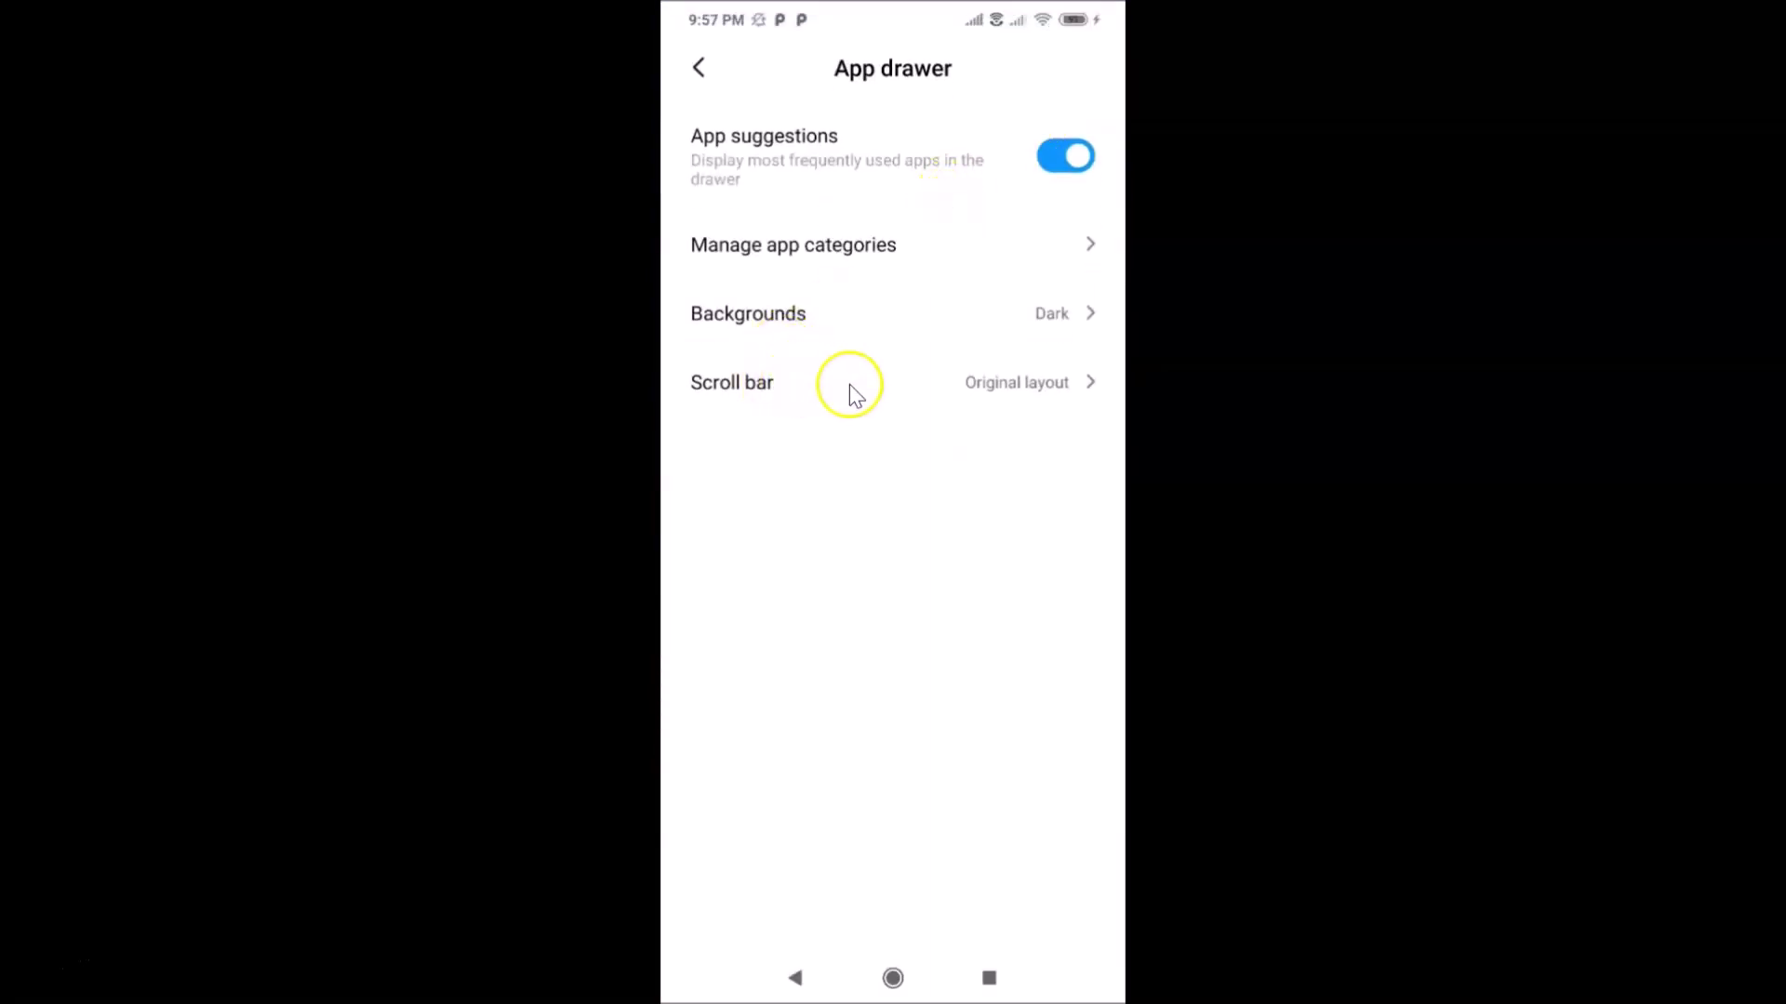
click(995, 389)
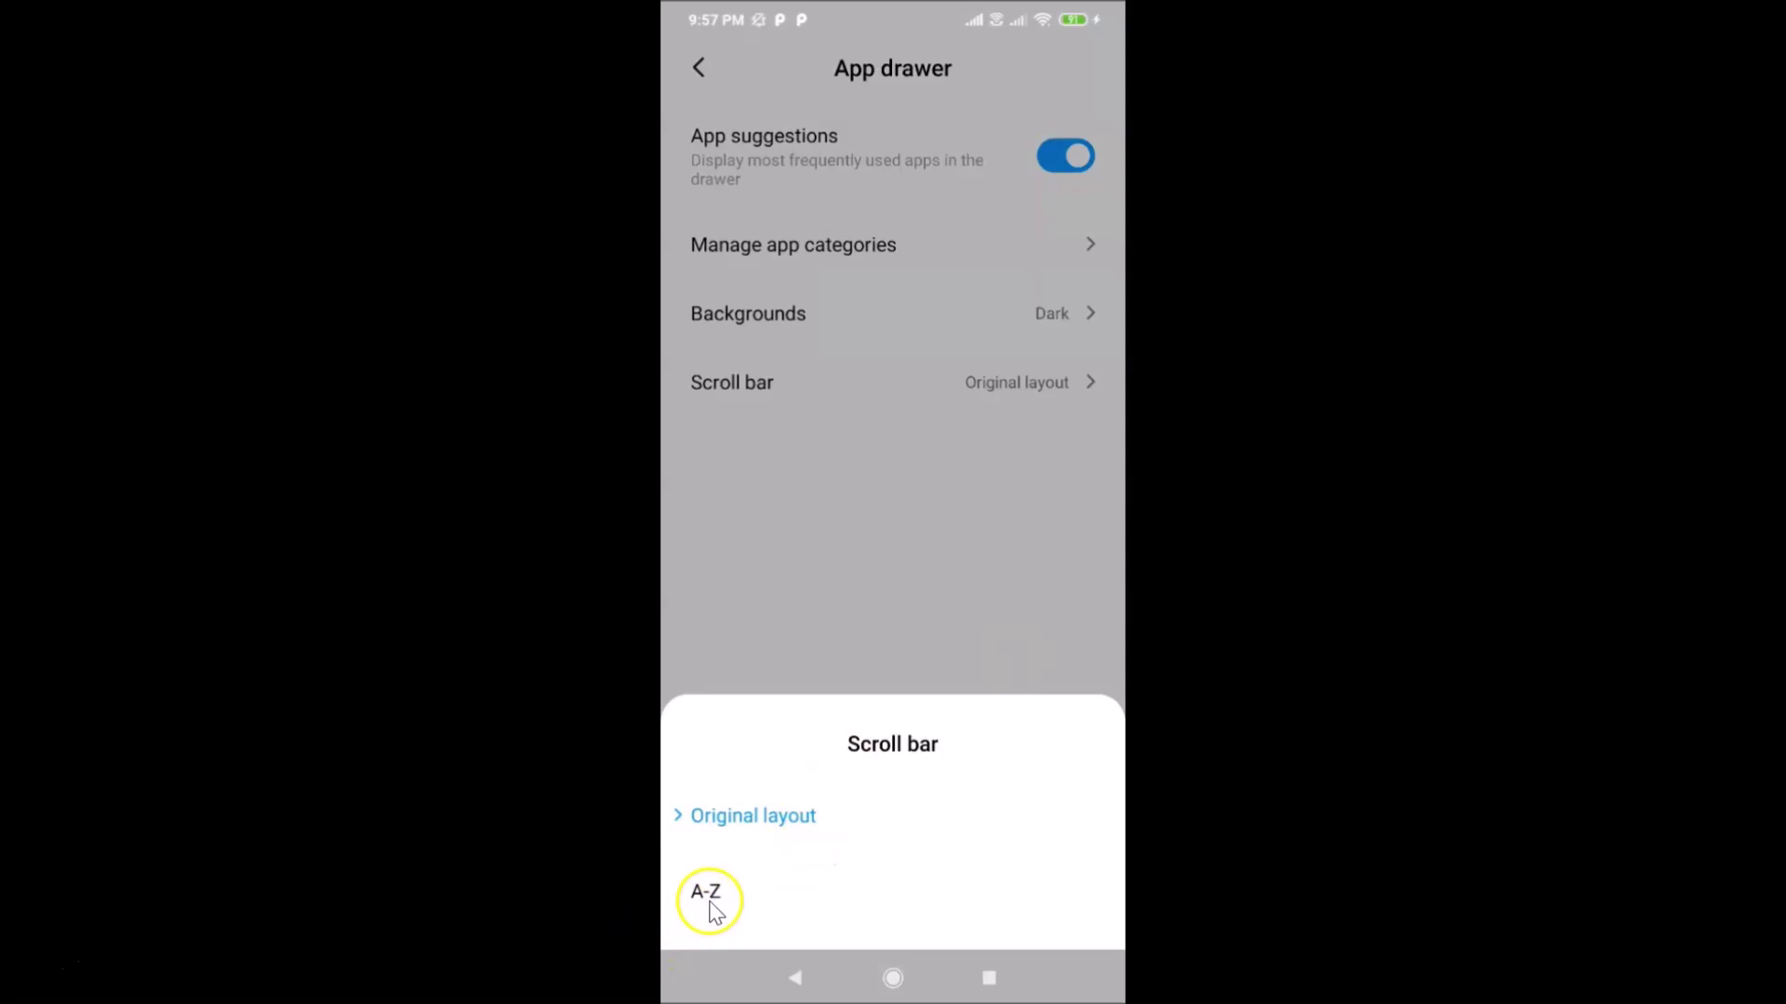
click(717, 907)
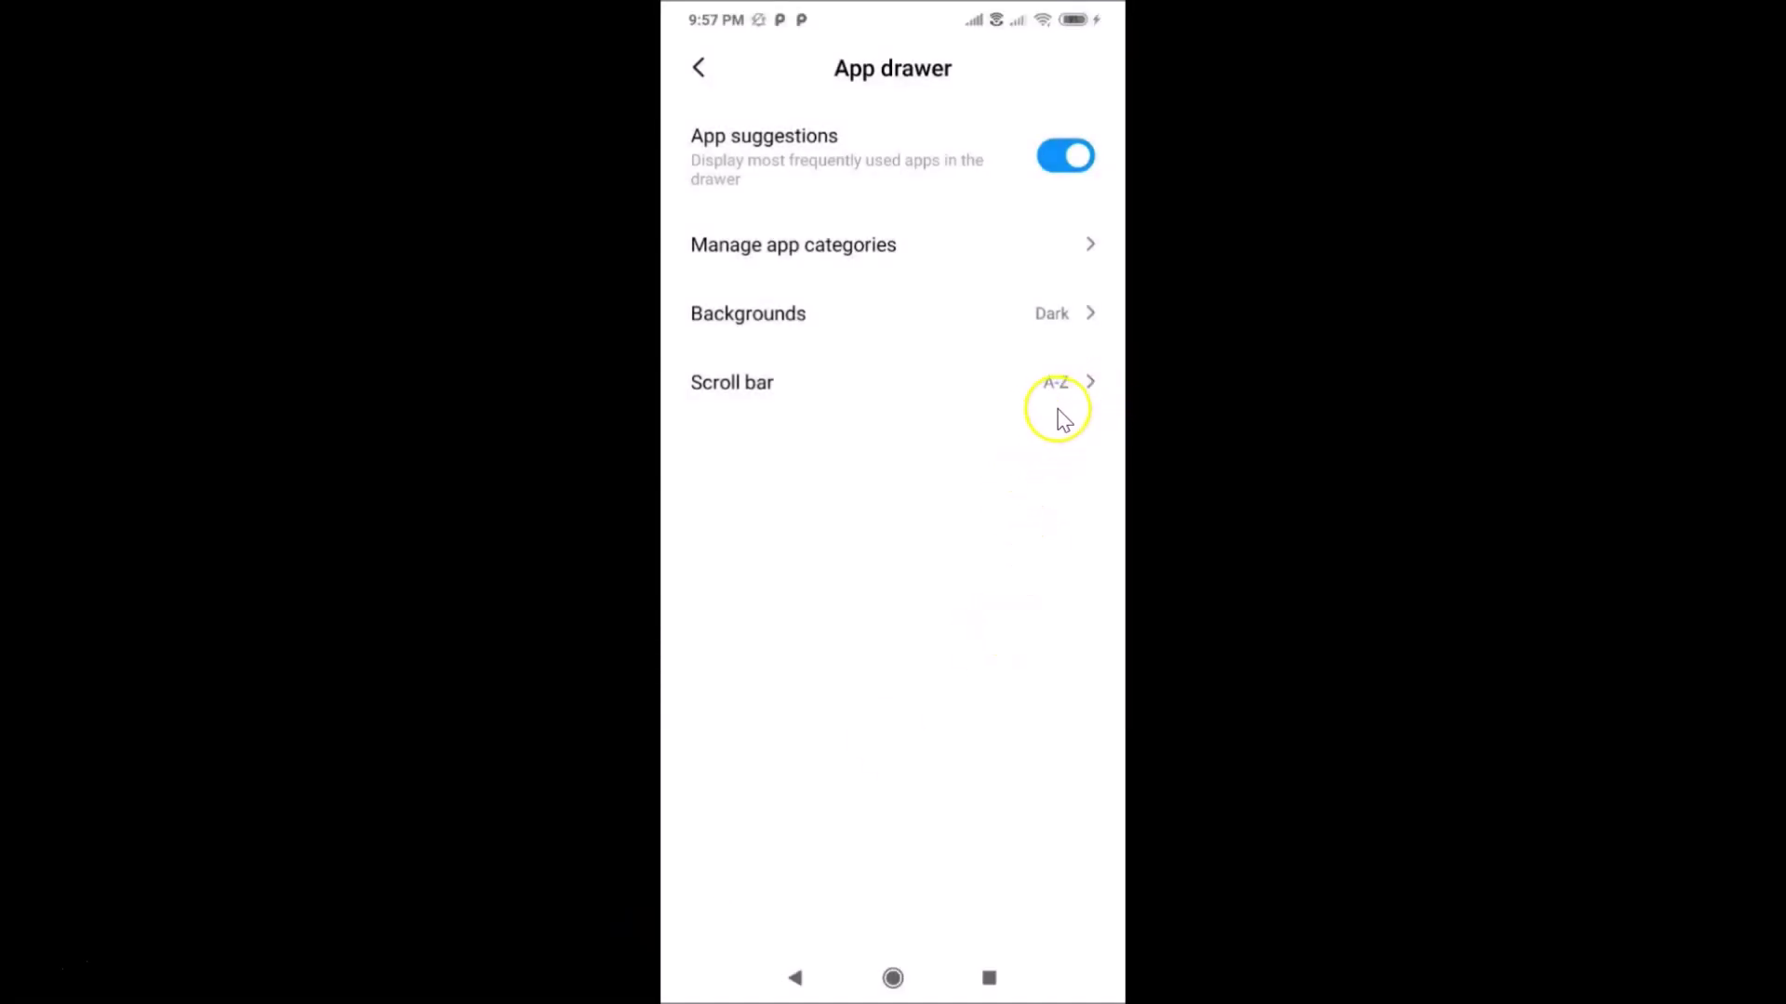
click(699, 68)
scroll(750, 143, up, 1)
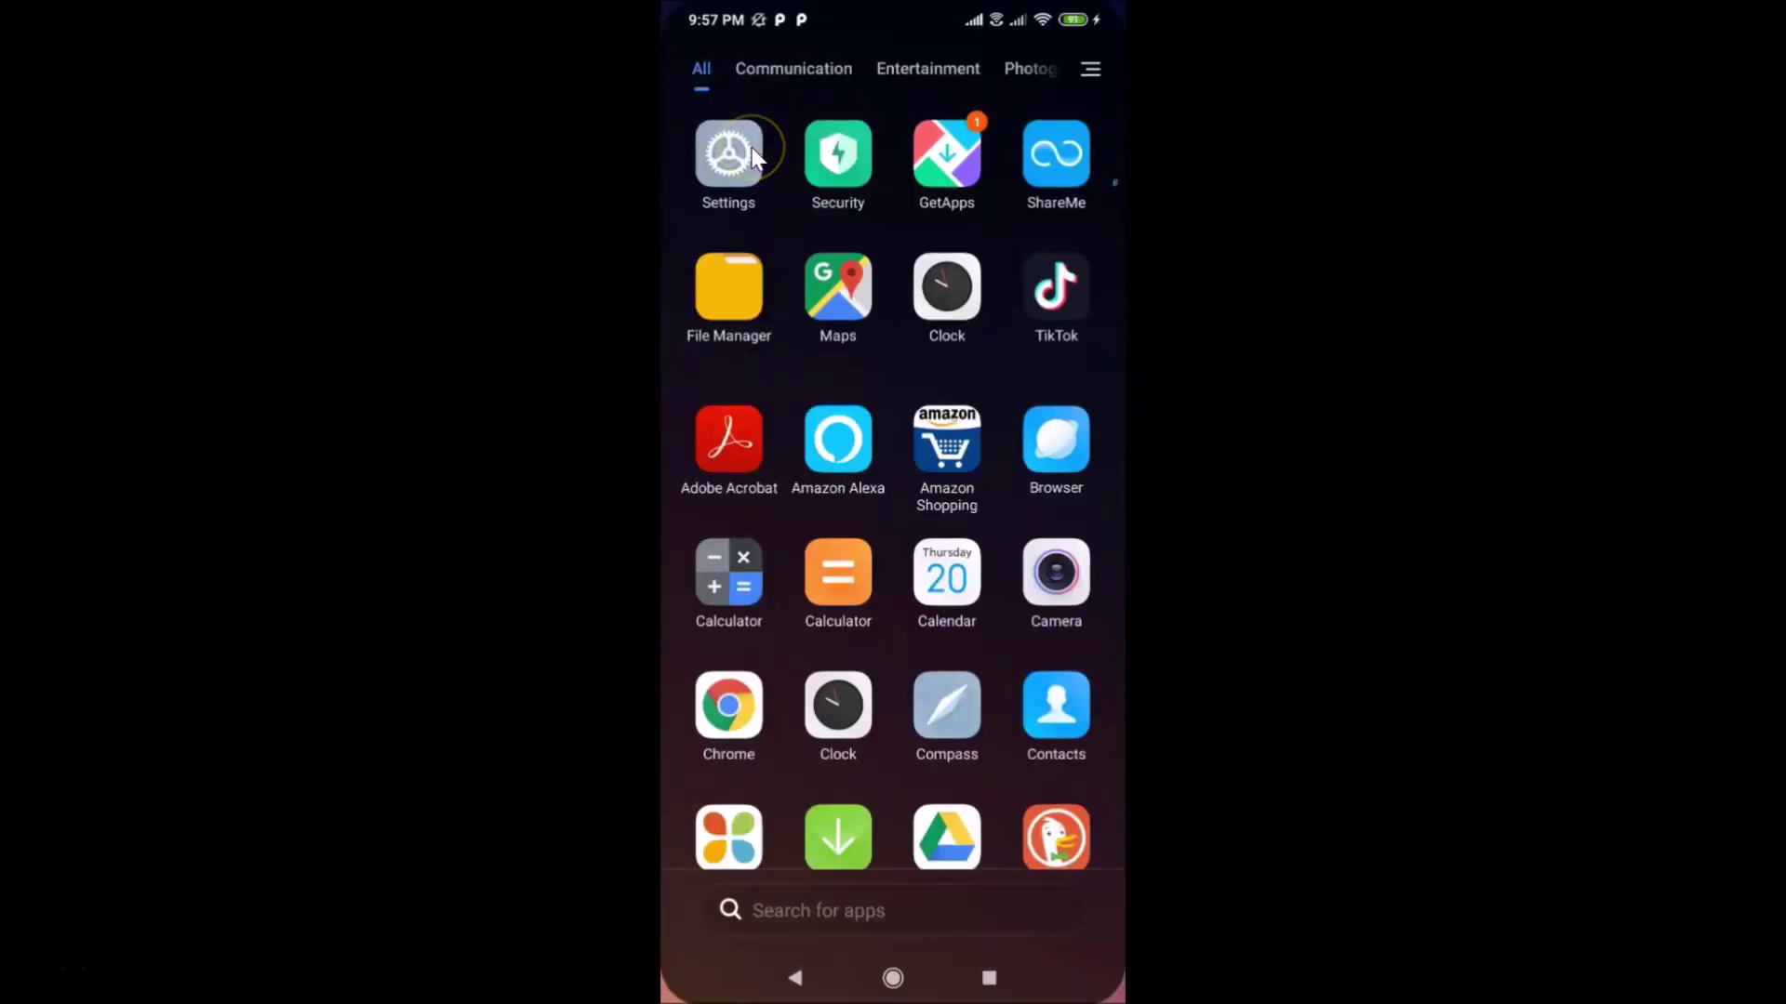
scroll(750, 143, down, 2)
scroll(749, 143, down, 4)
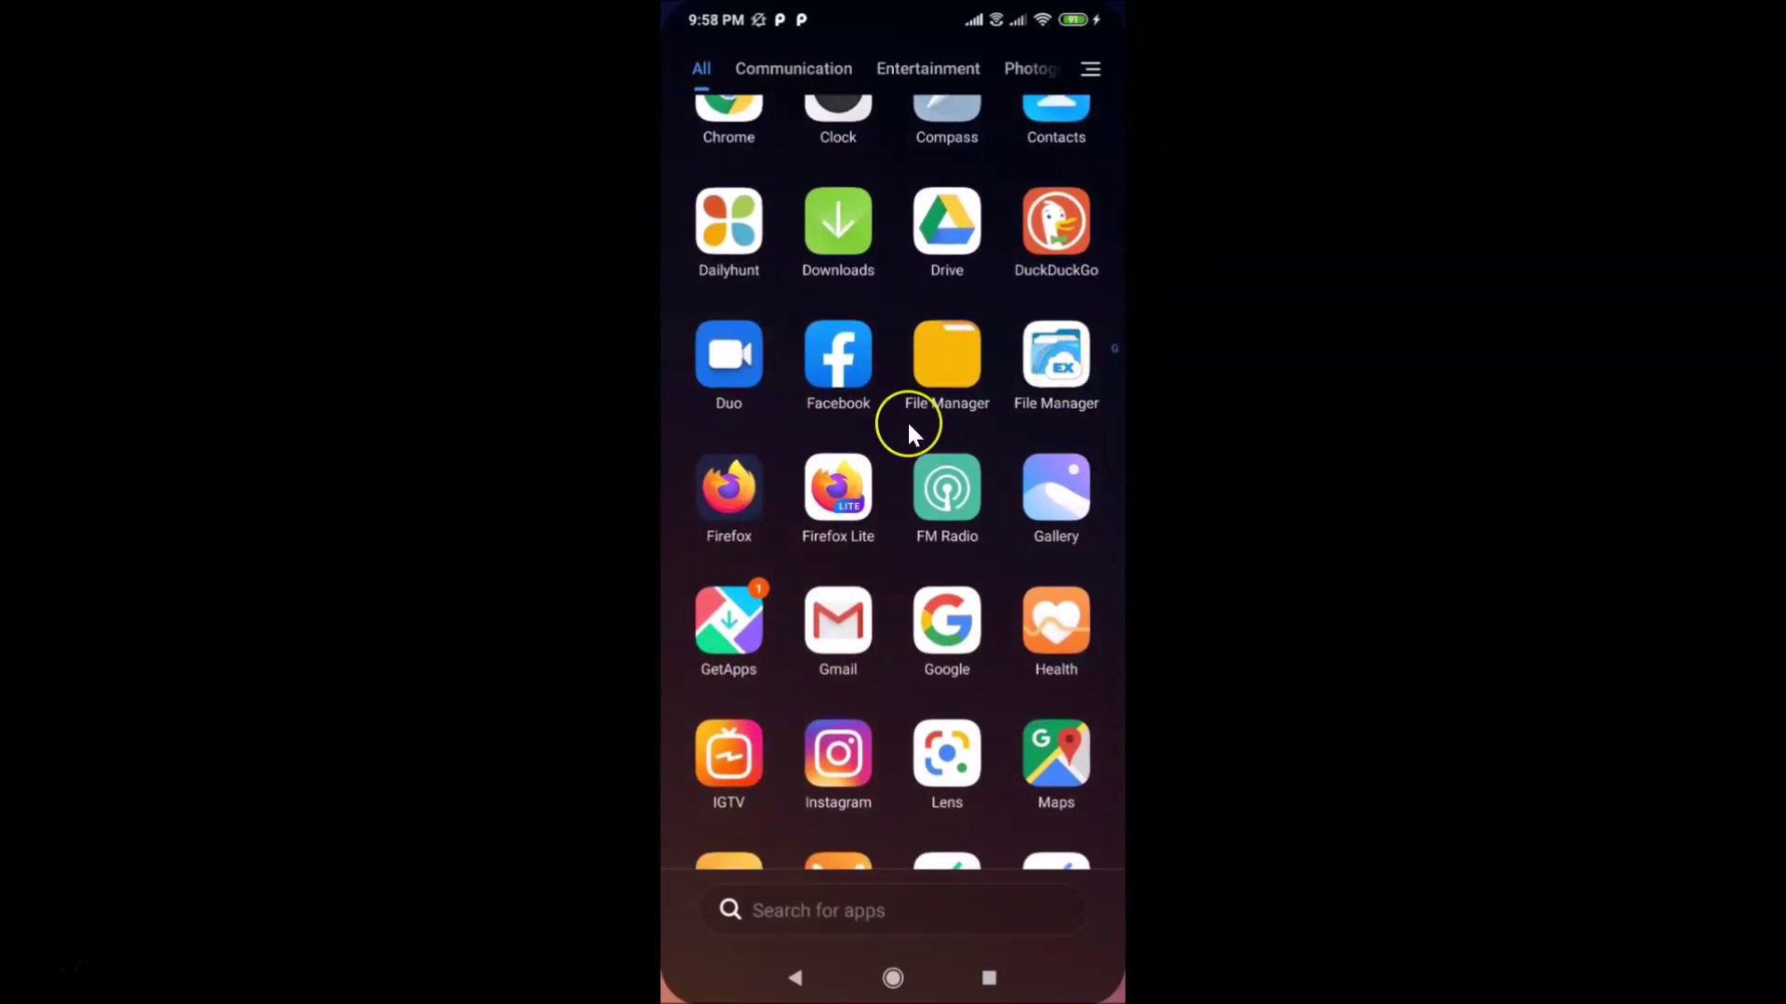
scroll(906, 421, up, 6)
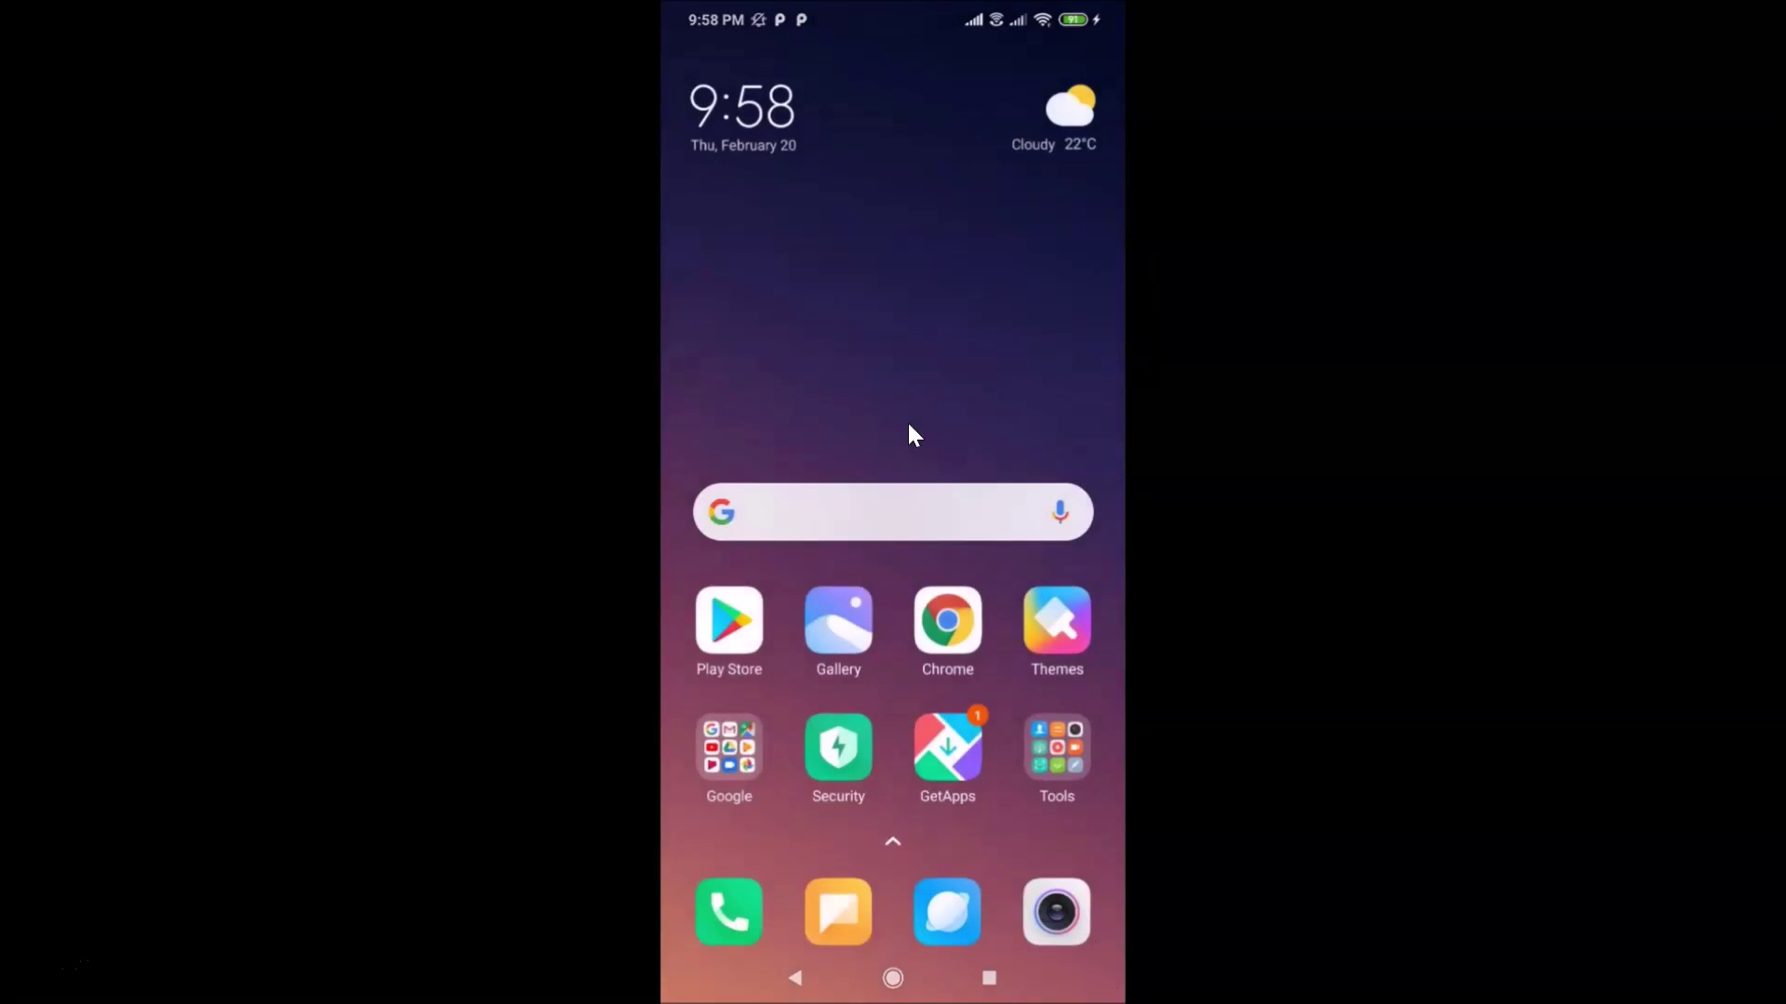
scroll(907, 420, down, 3)
click(969, 400)
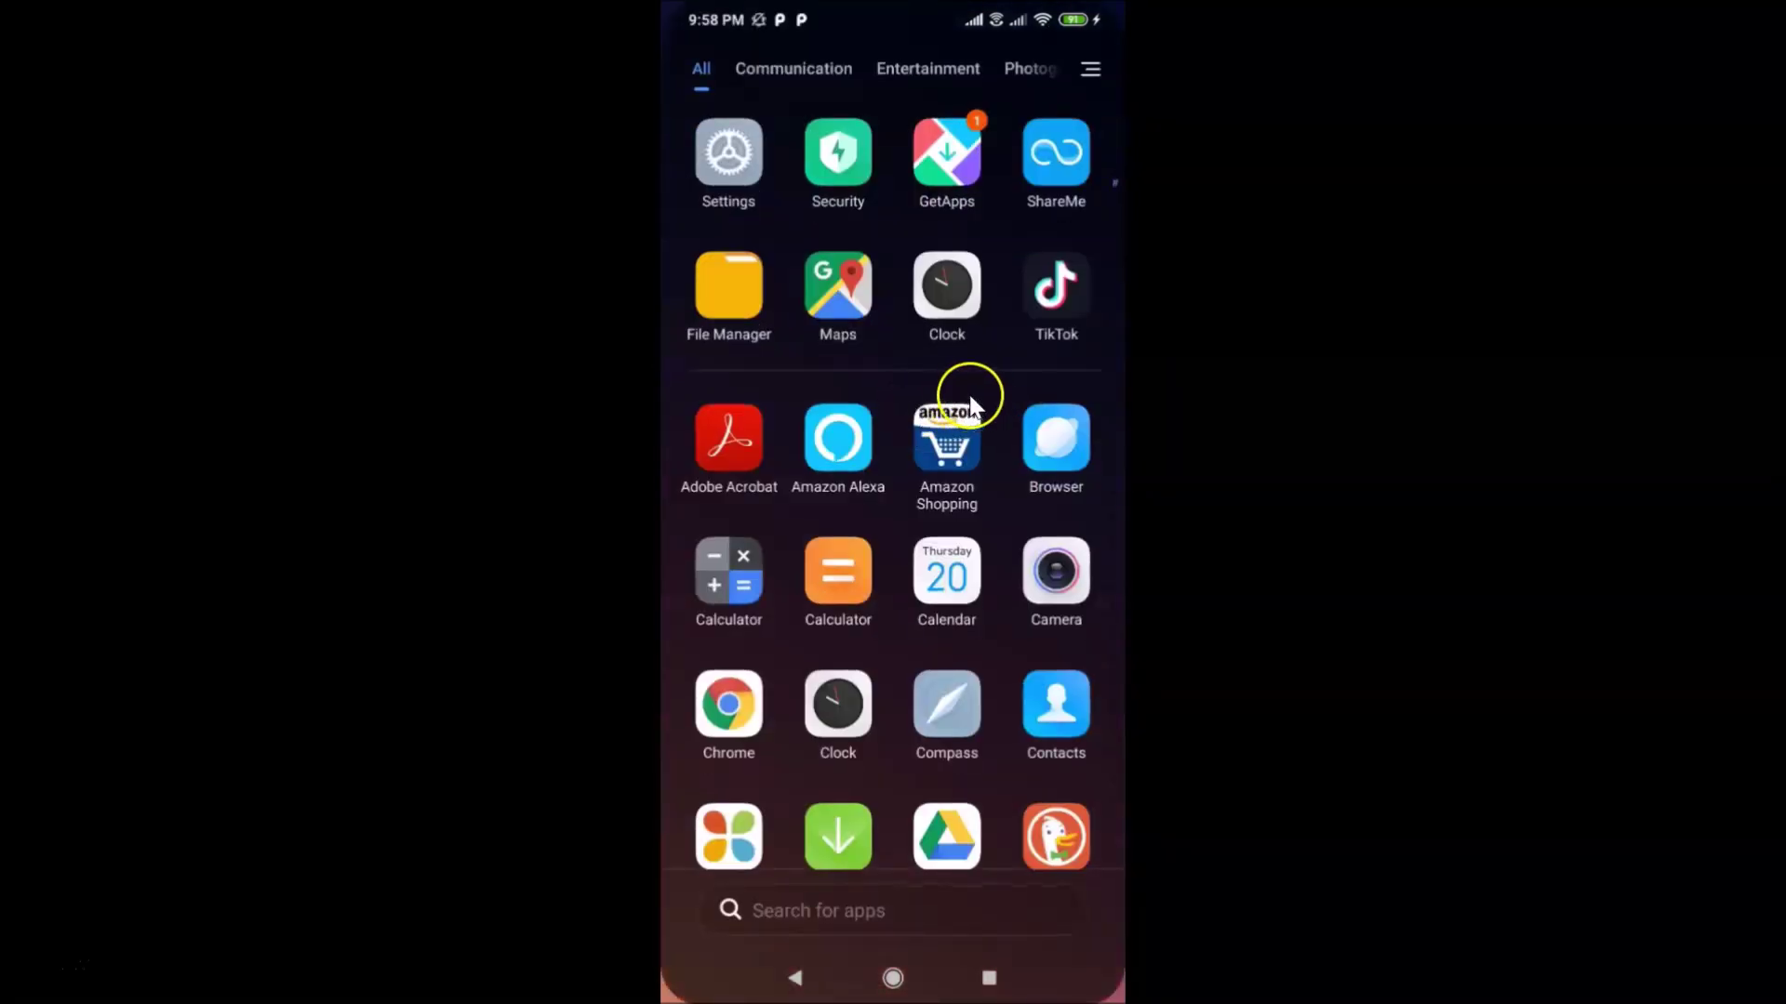